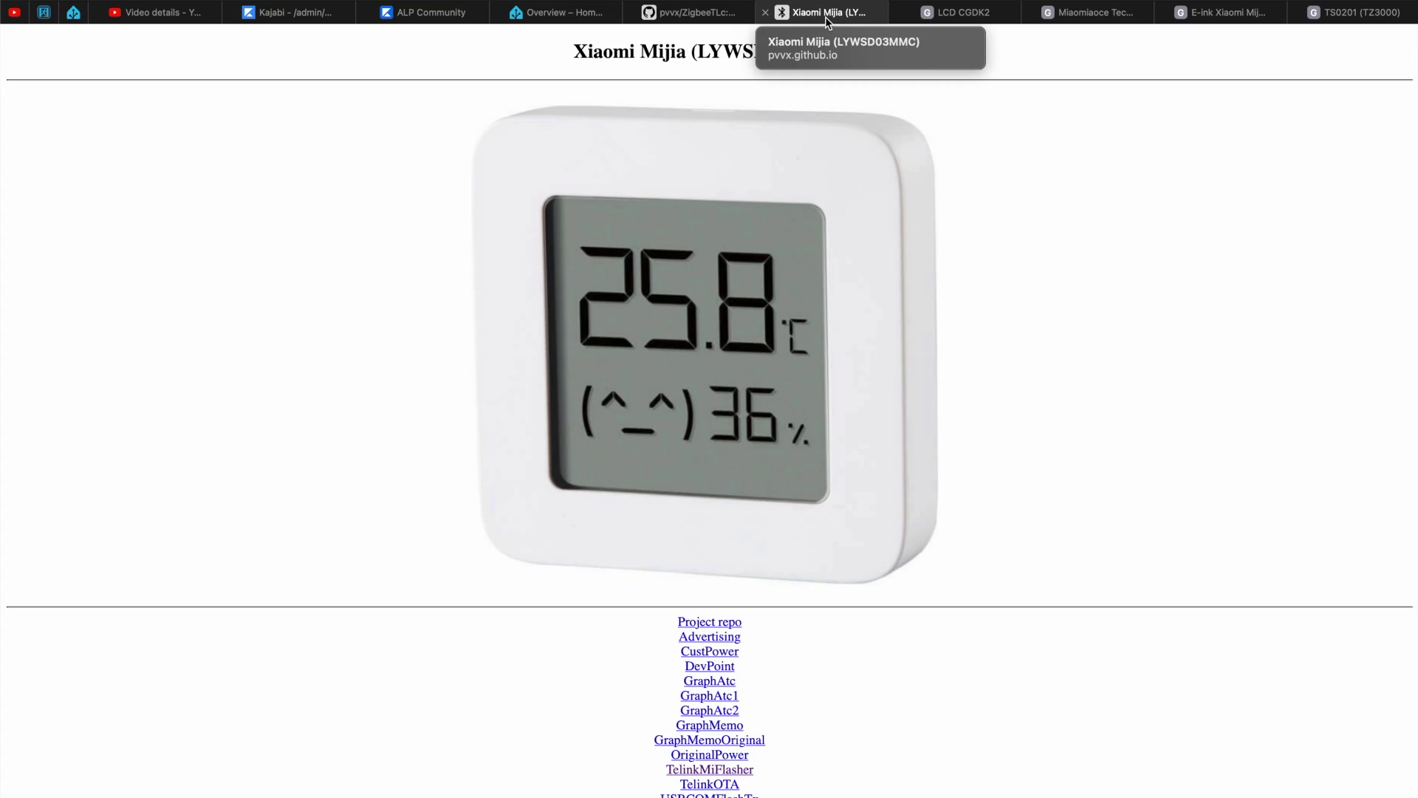
Browse the LCD CGDK2, MHO-C122, e-ink MHO-C401 and TS0201 sensor pages.
click(949, 13)
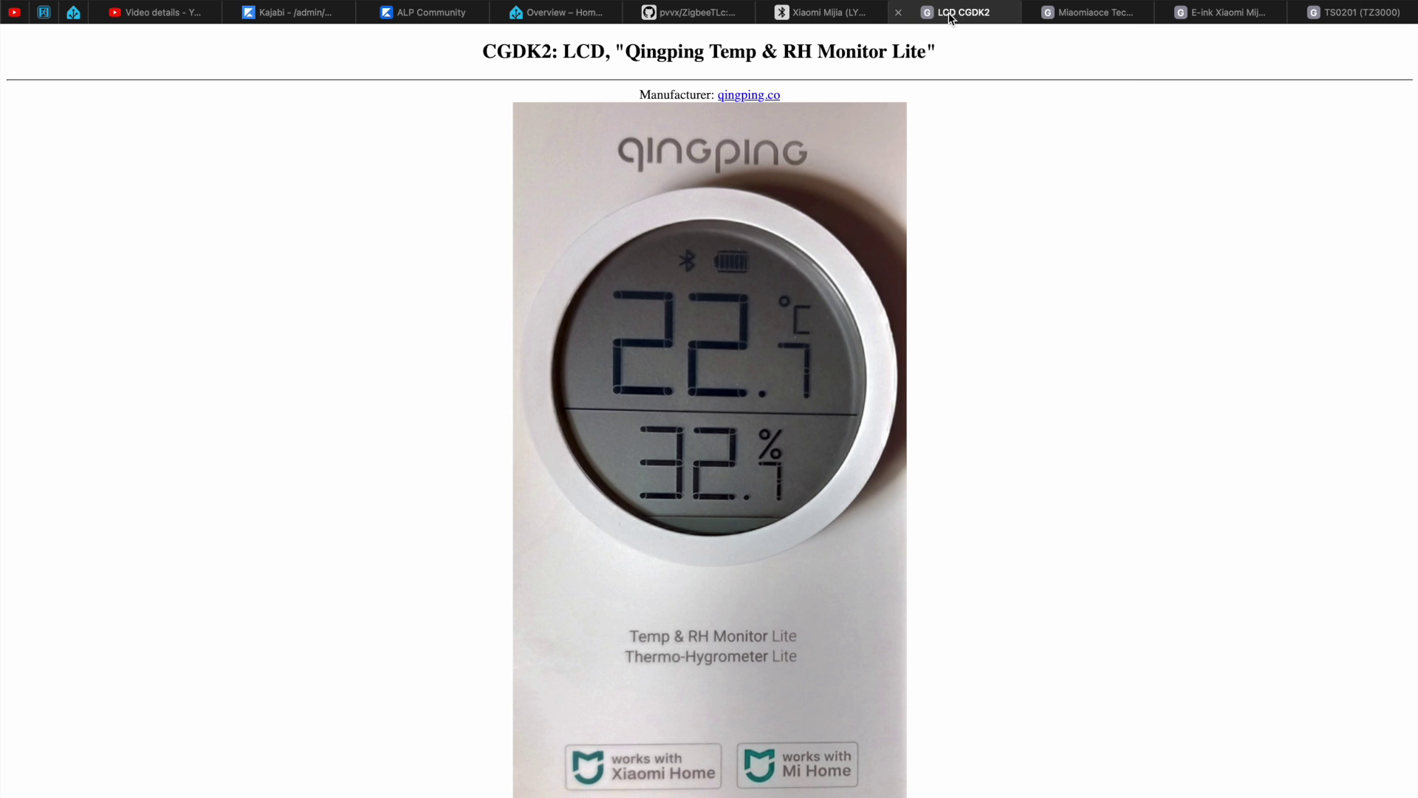
click(1089, 13)
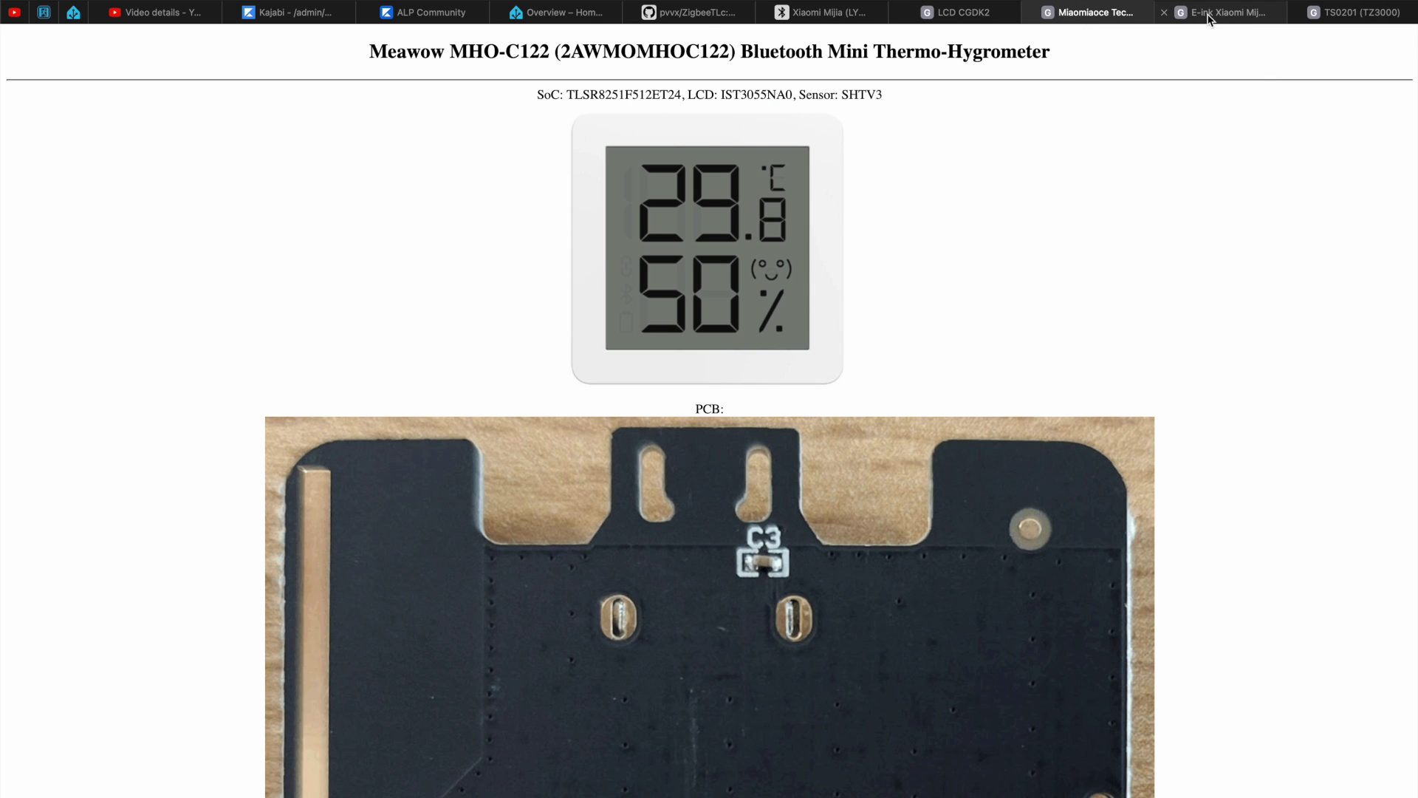
click(1211, 15)
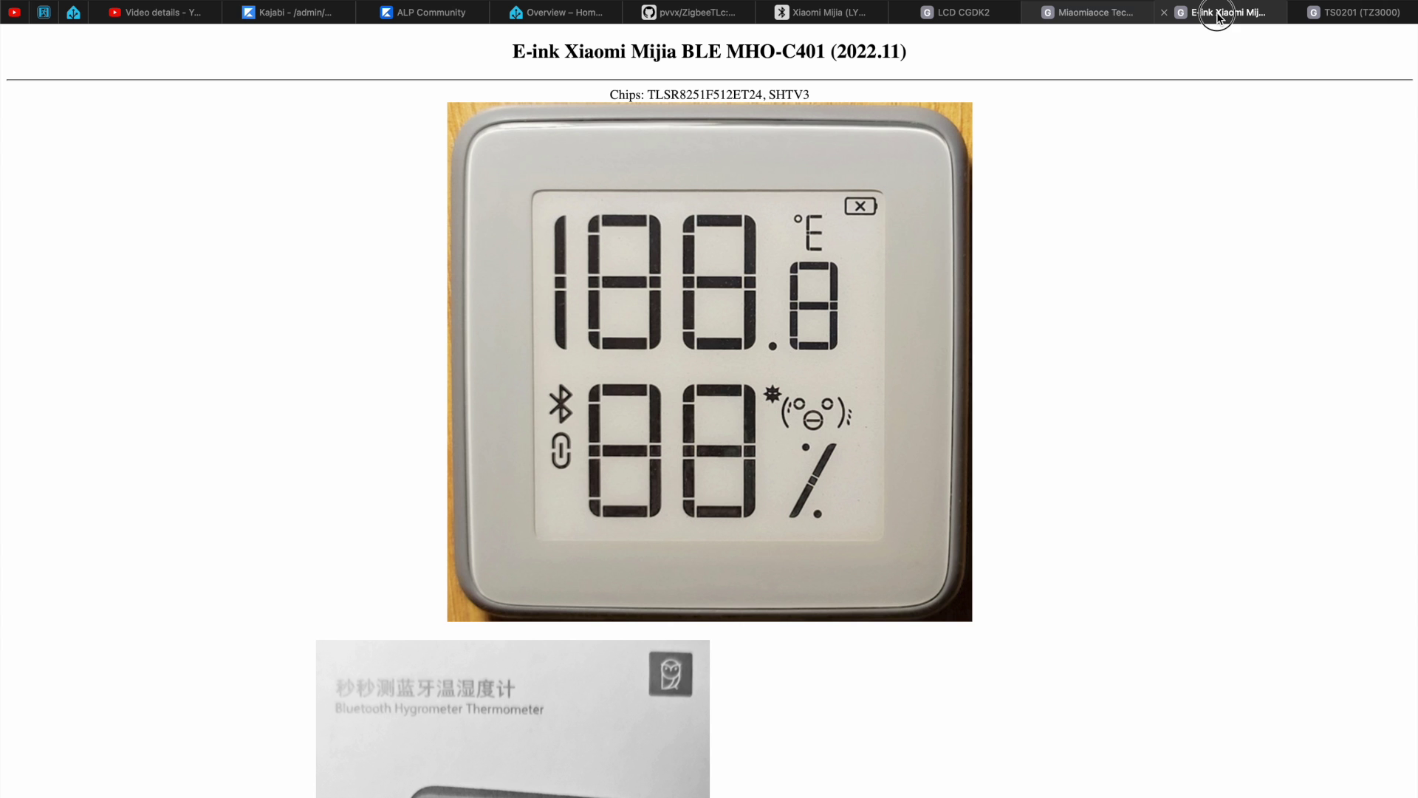
click(1352, 13)
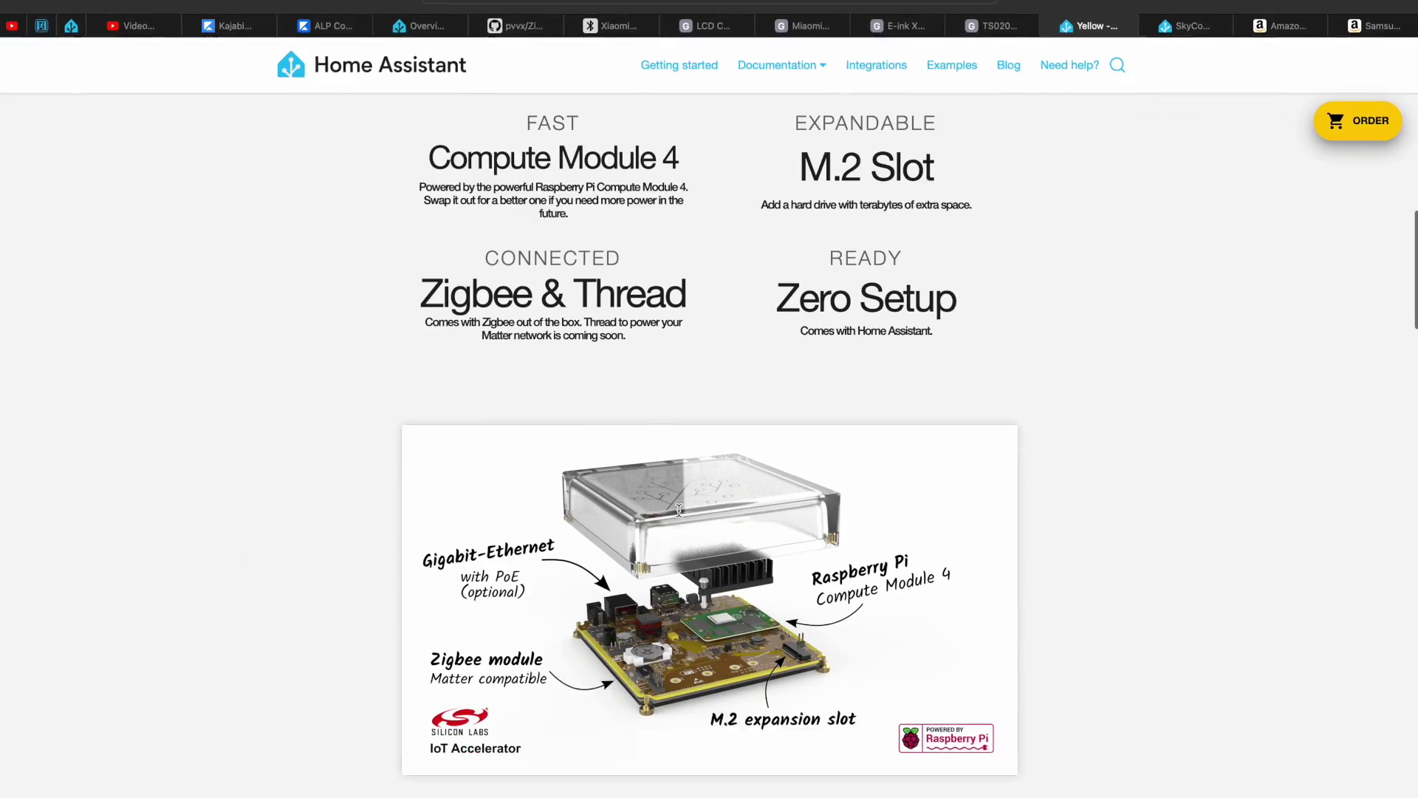
View the SkyConnect coordinator product page.
click(1204, 18)
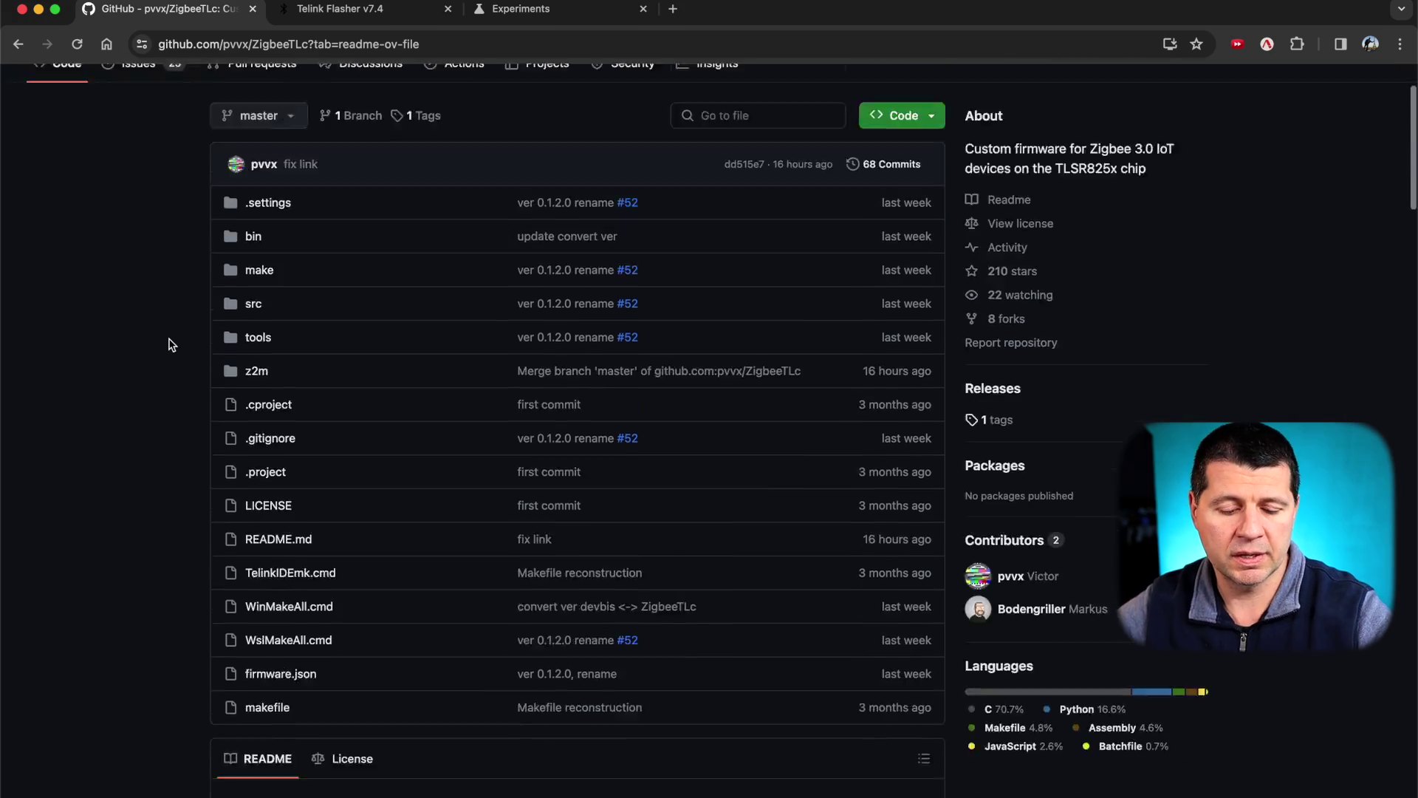
Scroll the ZigbeeTLc README down to the Telink Flasher flashing instructions.
scroll(172, 345, down, 5)
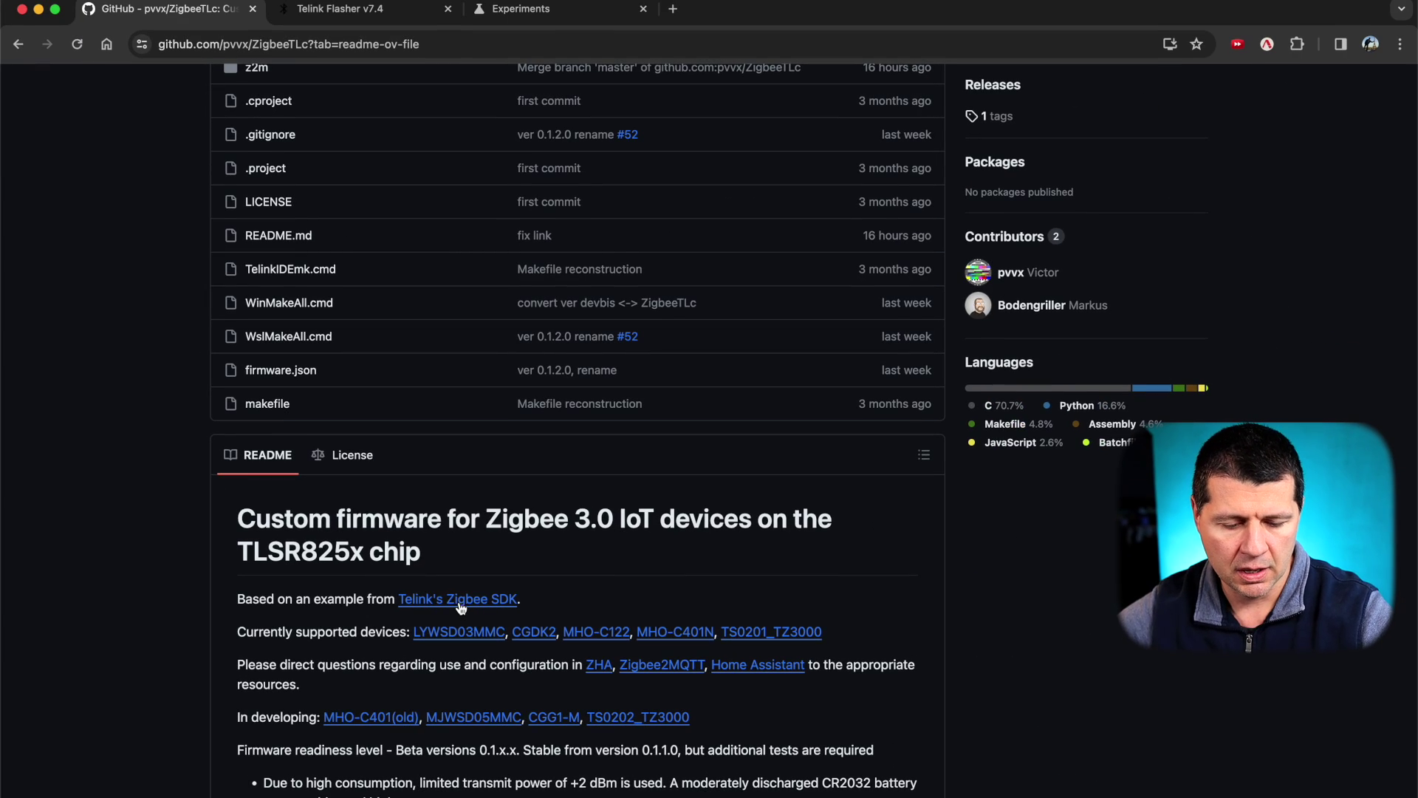
scroll(459, 606, down, 5)
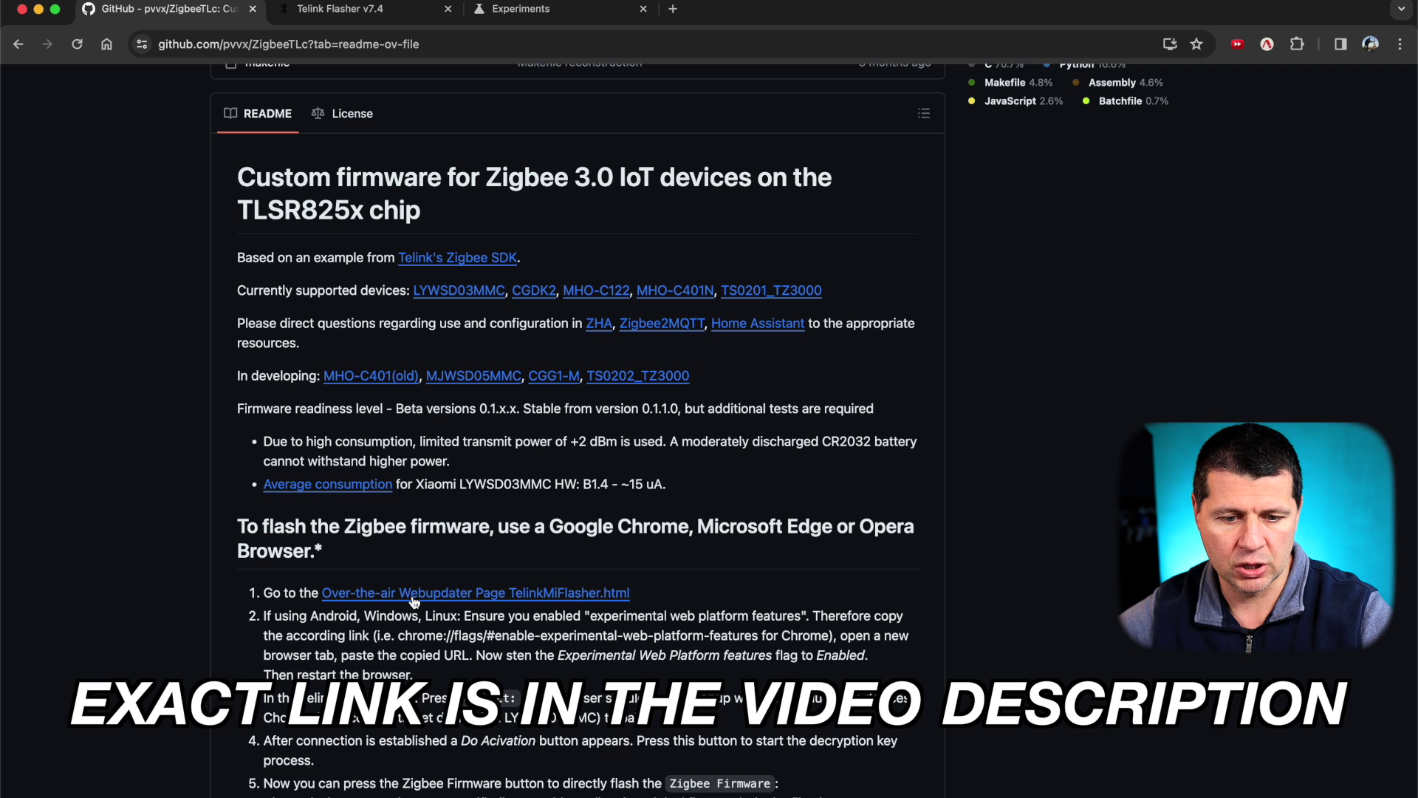
Enable Chrome's Experimental Web Platform features flag using the link copied from the Telink Flasher page.
click(349, 20)
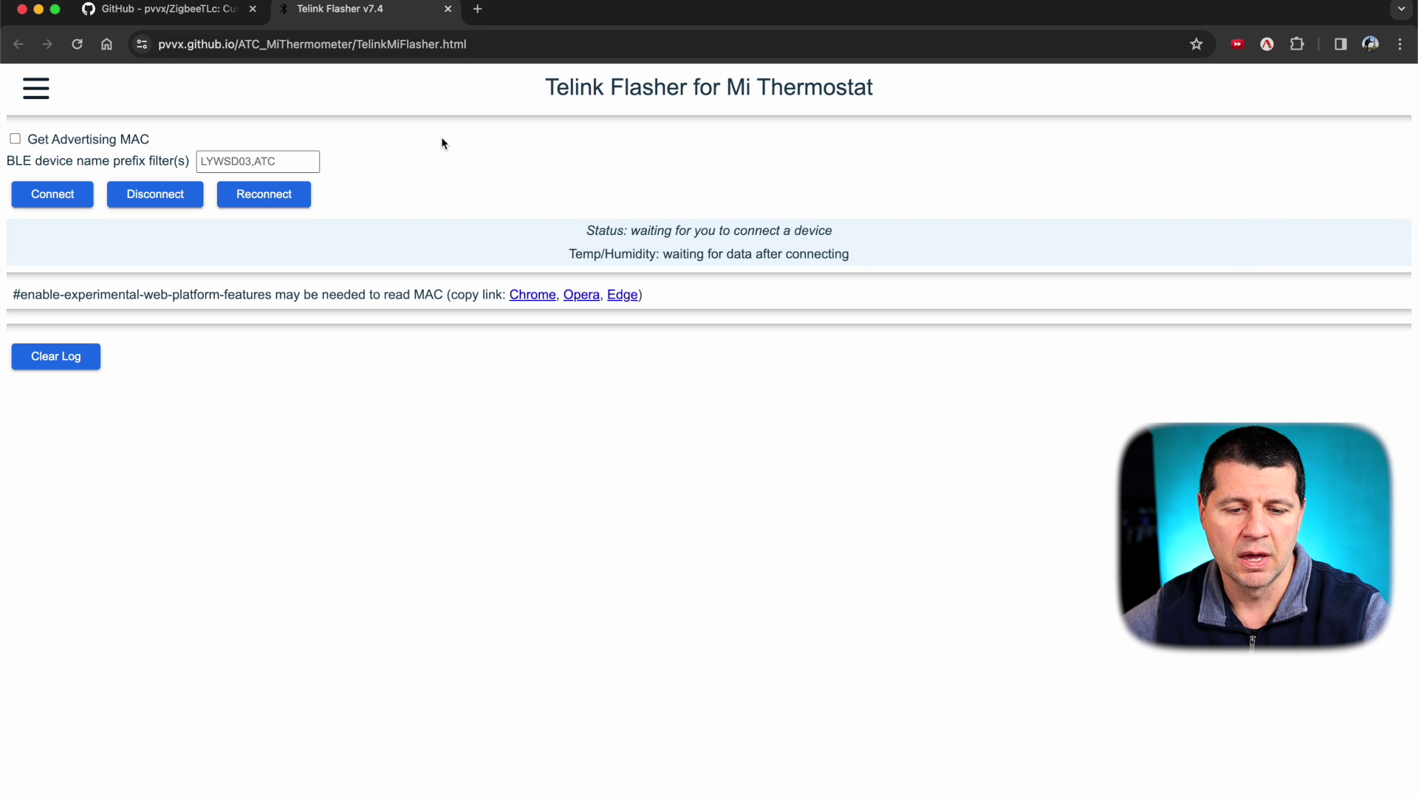
right_click(526, 299)
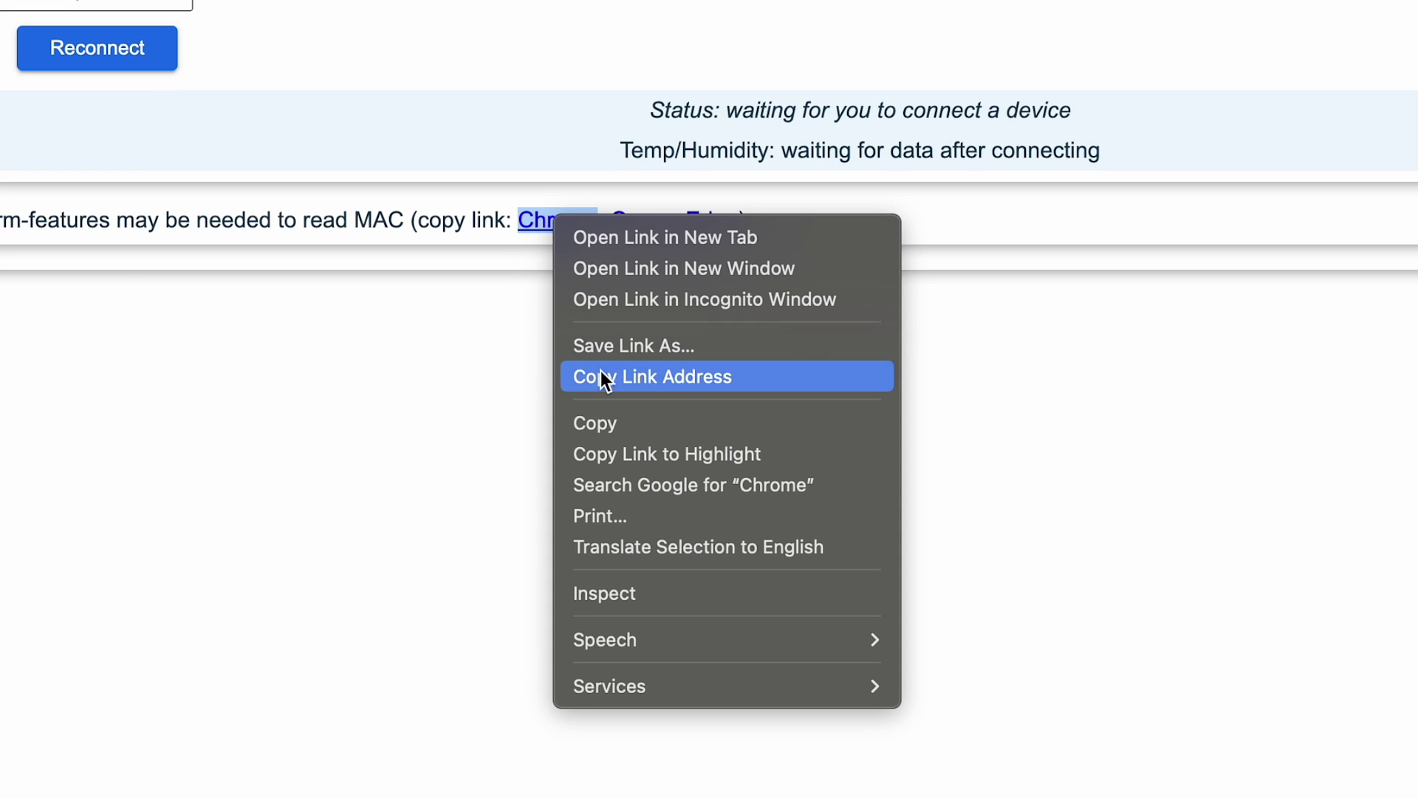
click(668, 385)
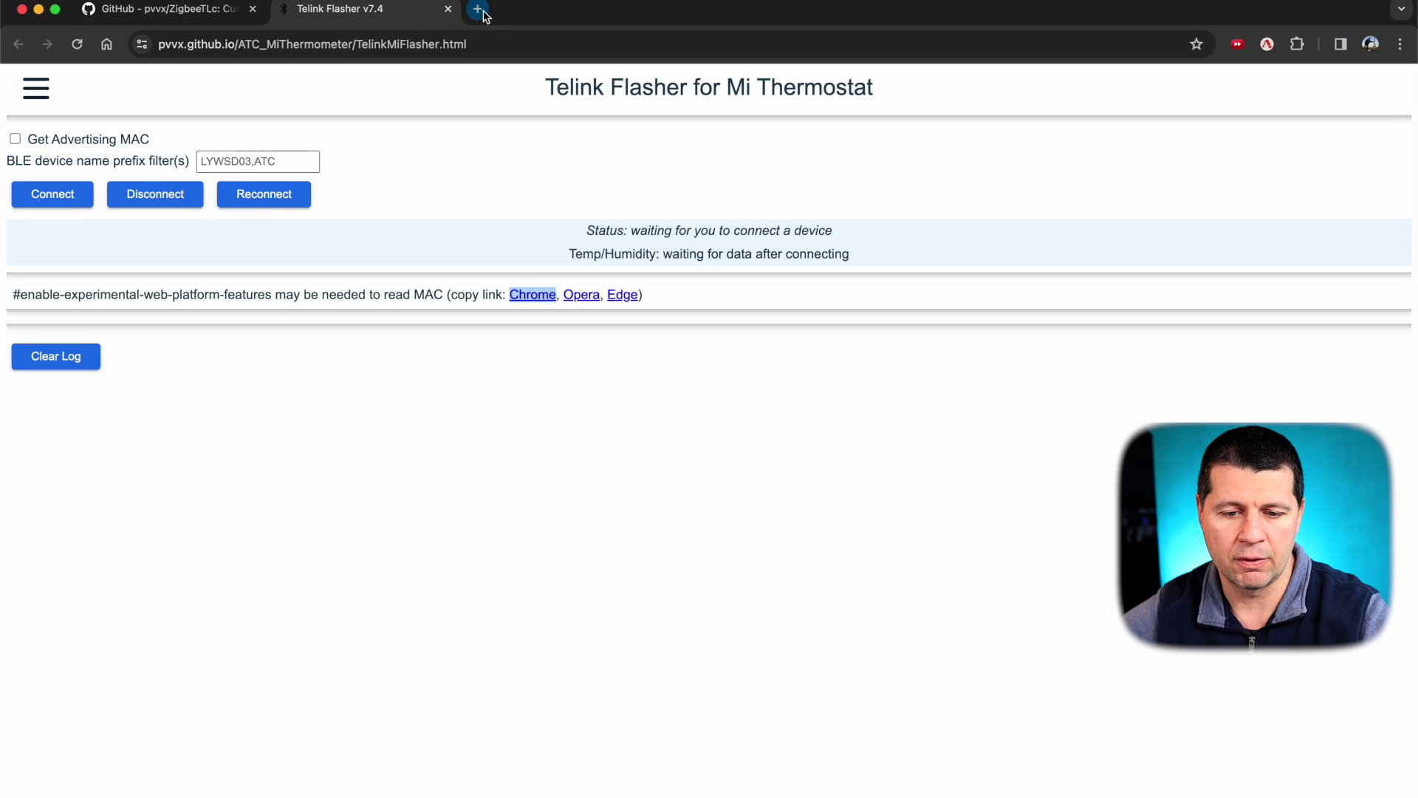
click(479, 9)
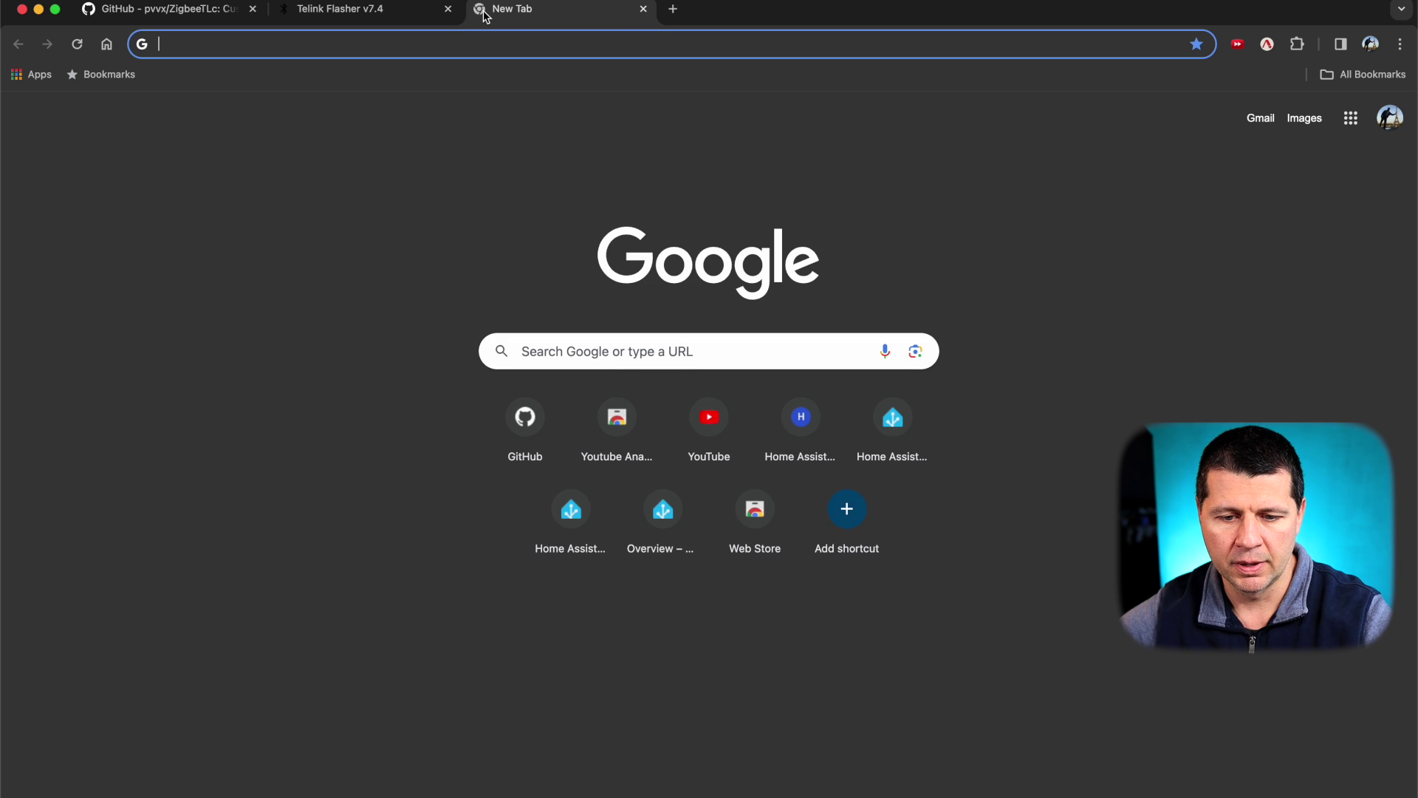
key(super+v)
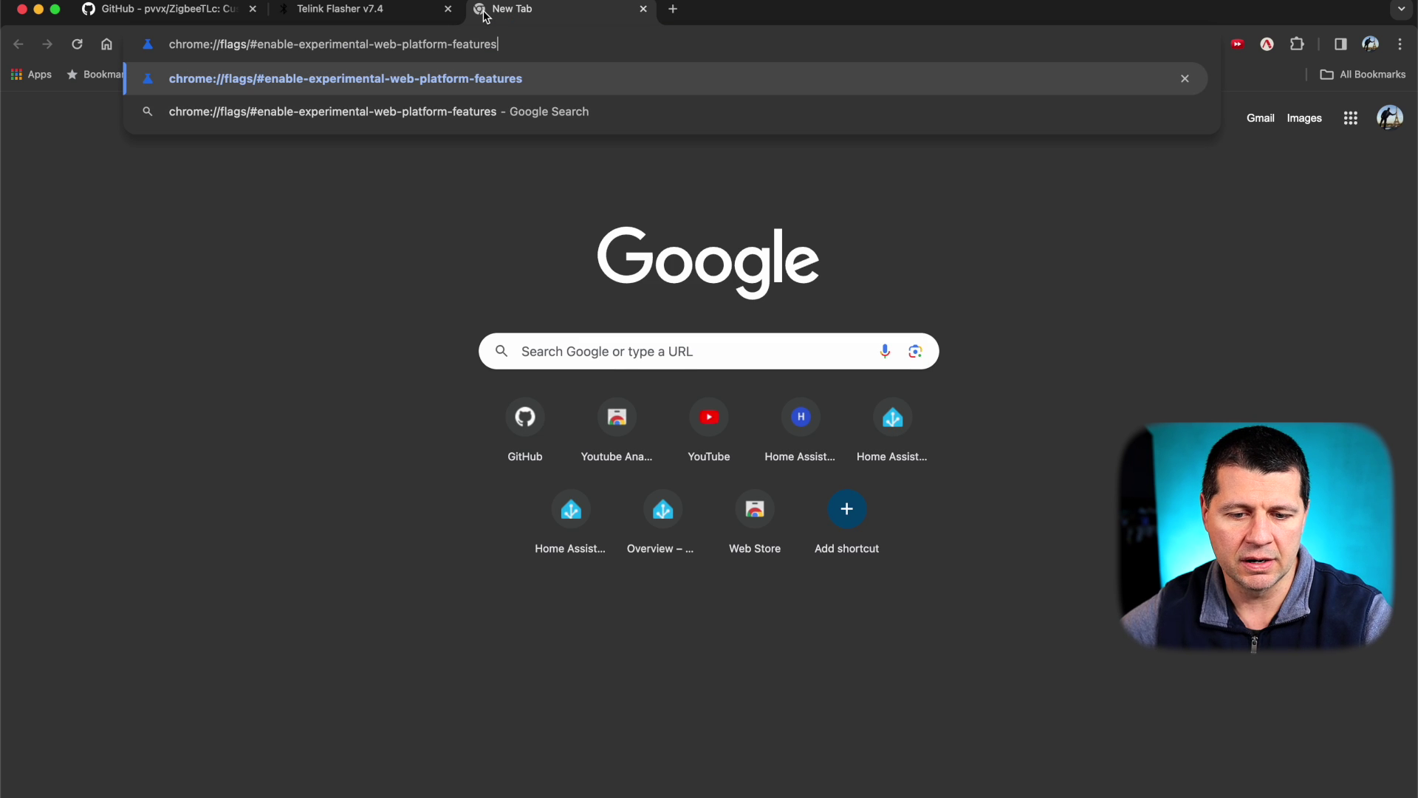
key(Return)
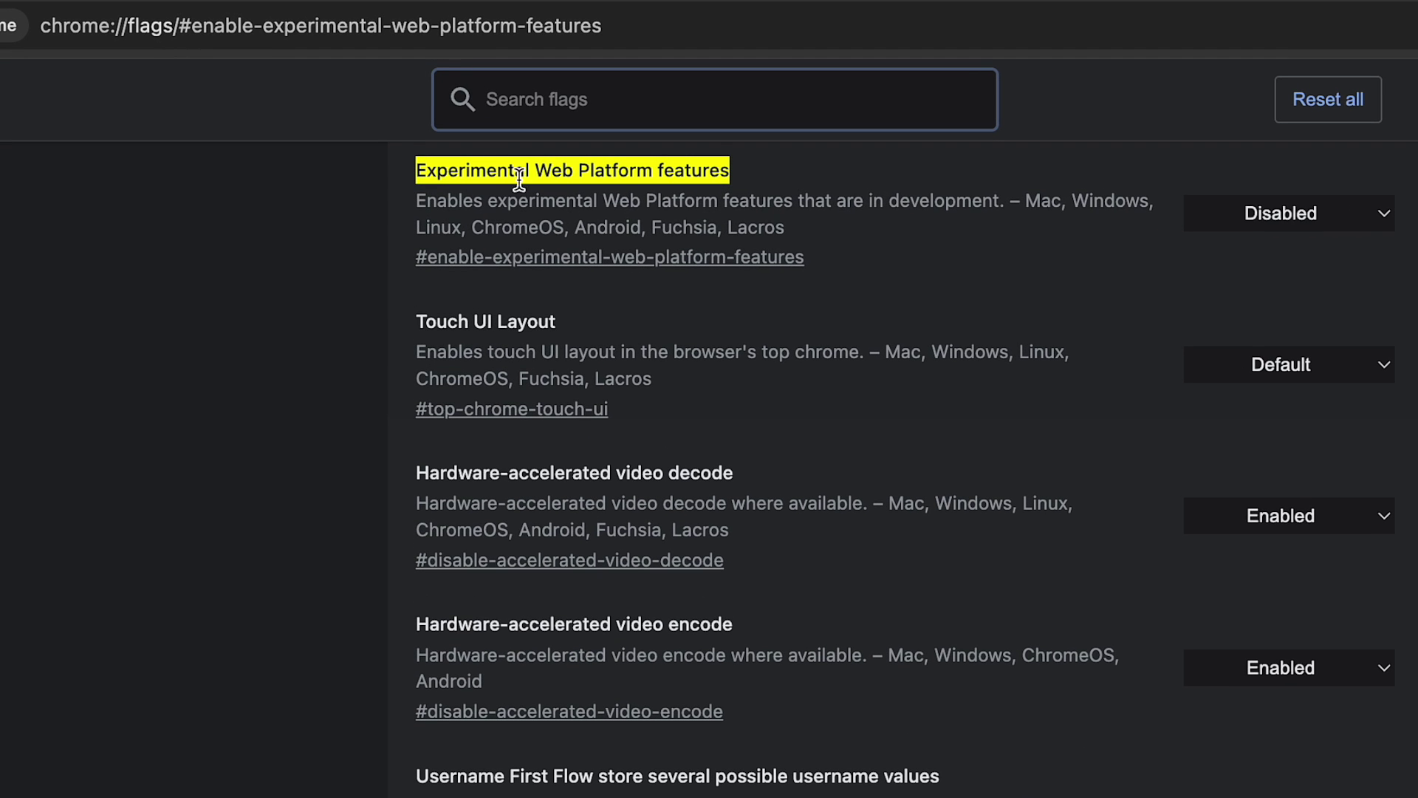
click(1280, 218)
click(1280, 245)
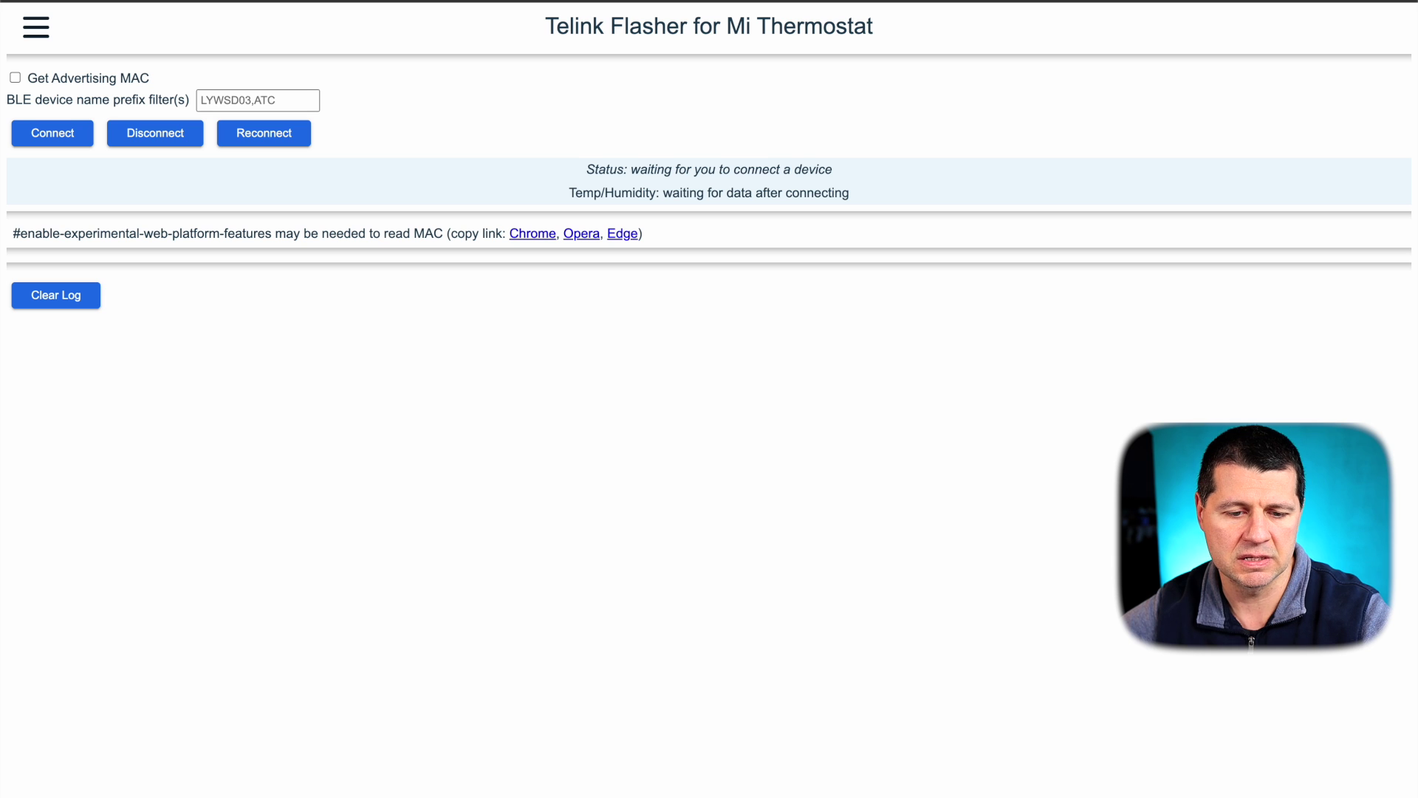
Pair Telink Flasher with the LYWSD03MMC thermometer over Bluetooth.
click(59, 137)
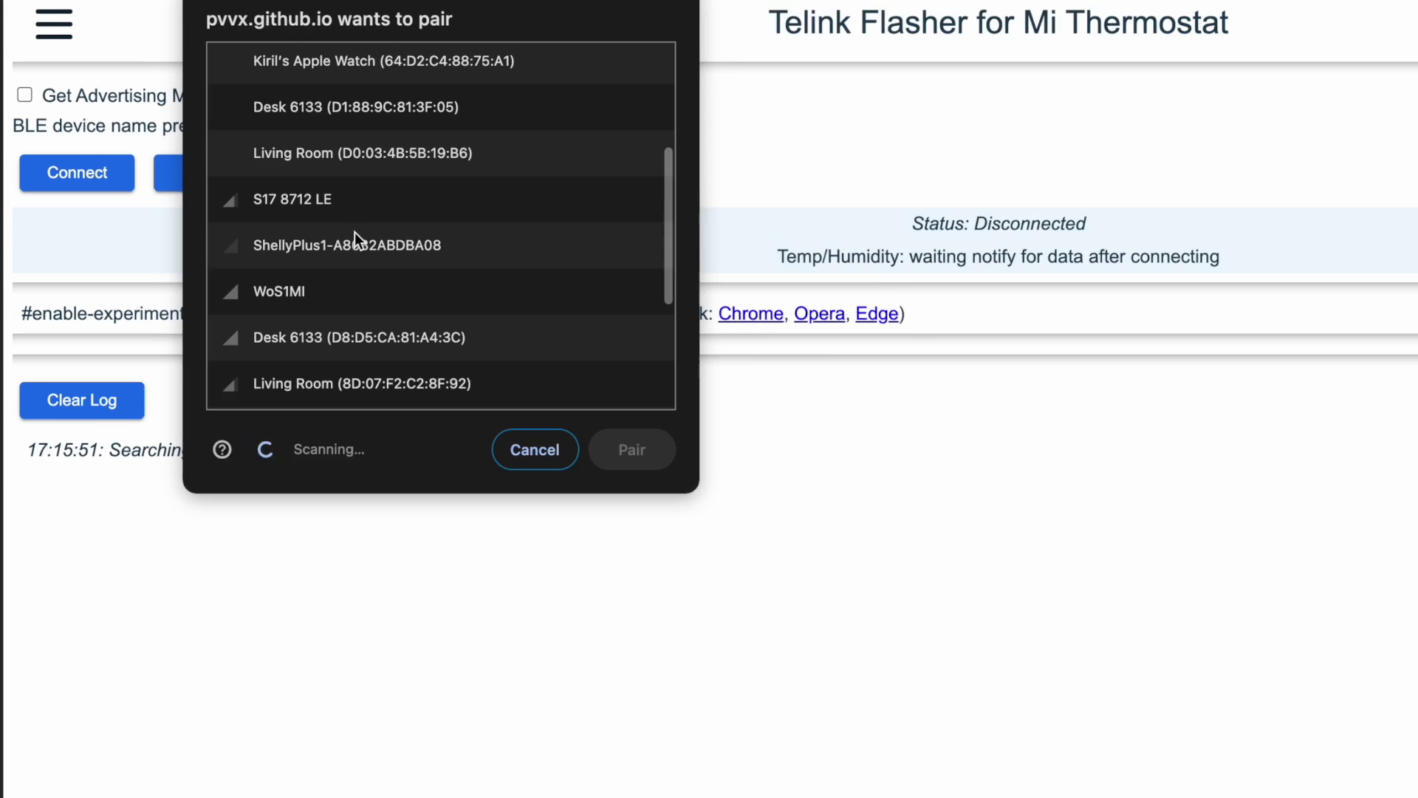
scroll(424, 269, down, 3)
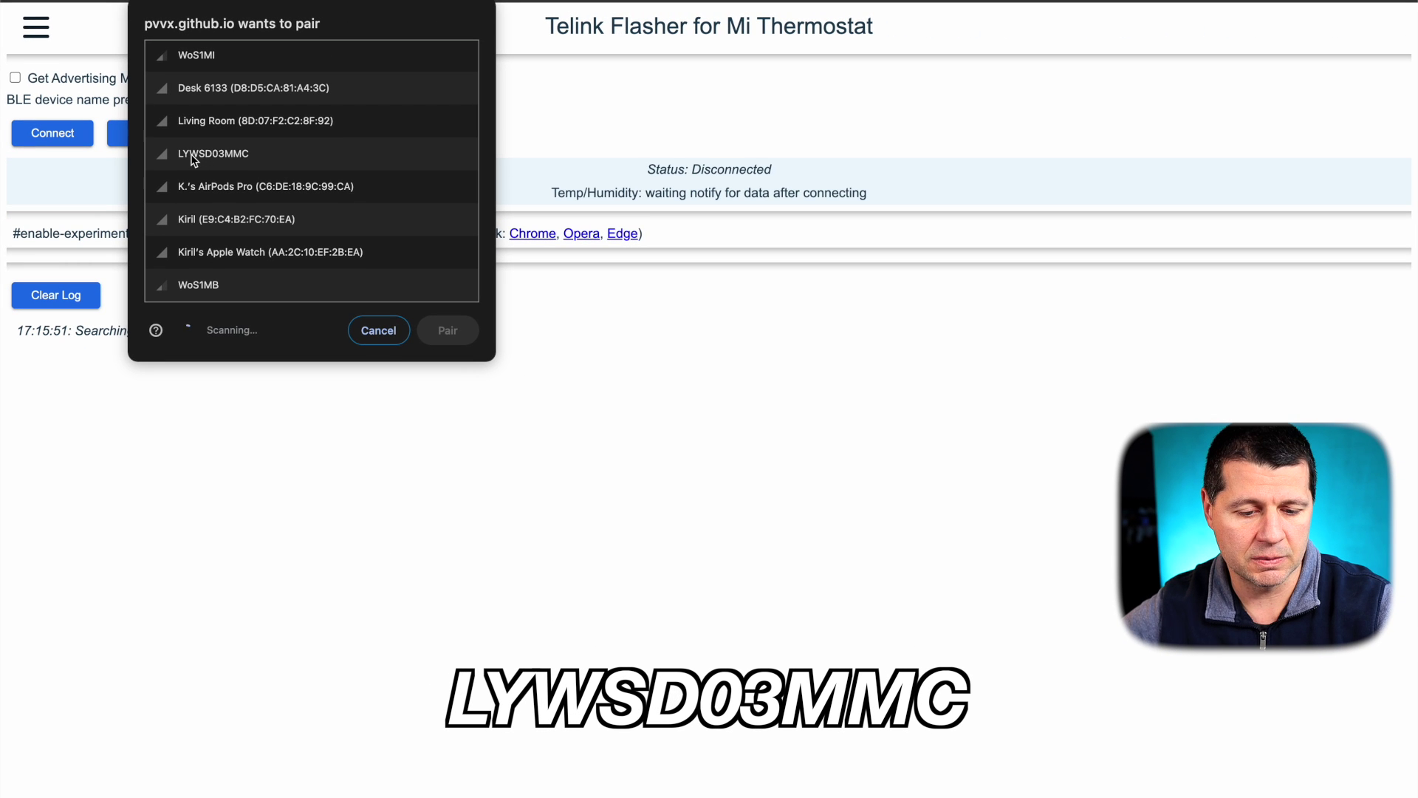
click(193, 161)
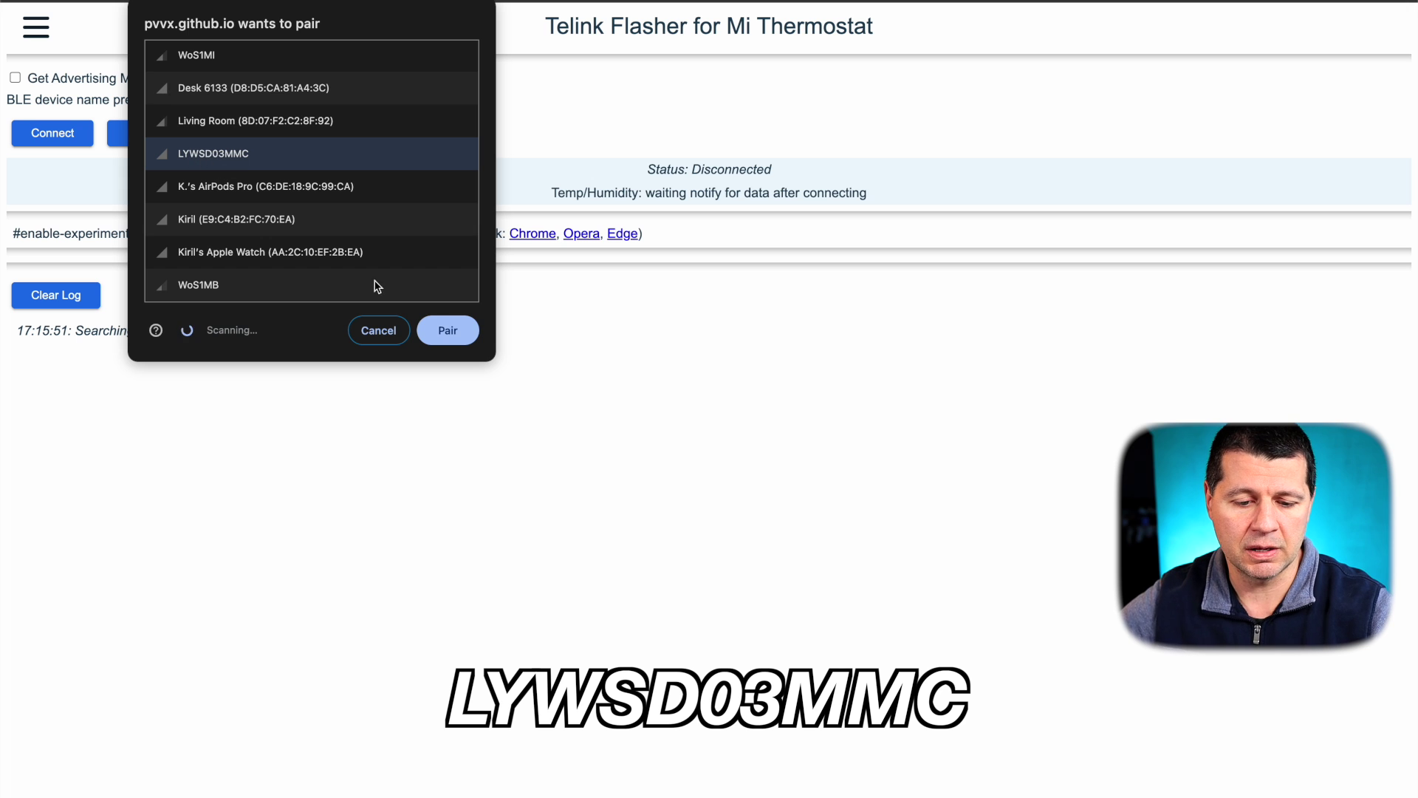
click(447, 332)
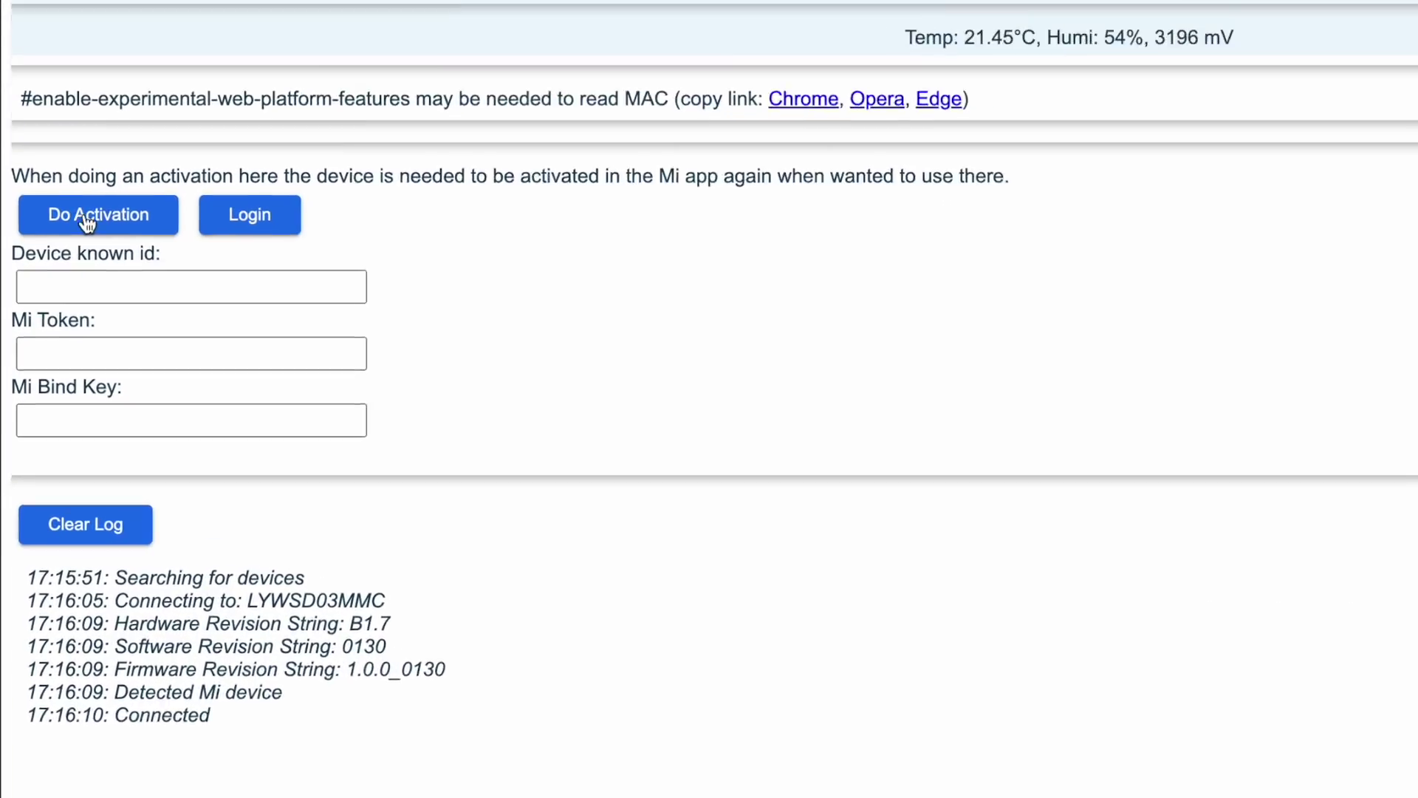
Activate the thermometer to log in and retrieve its Mi Token and Bind Key.
click(87, 221)
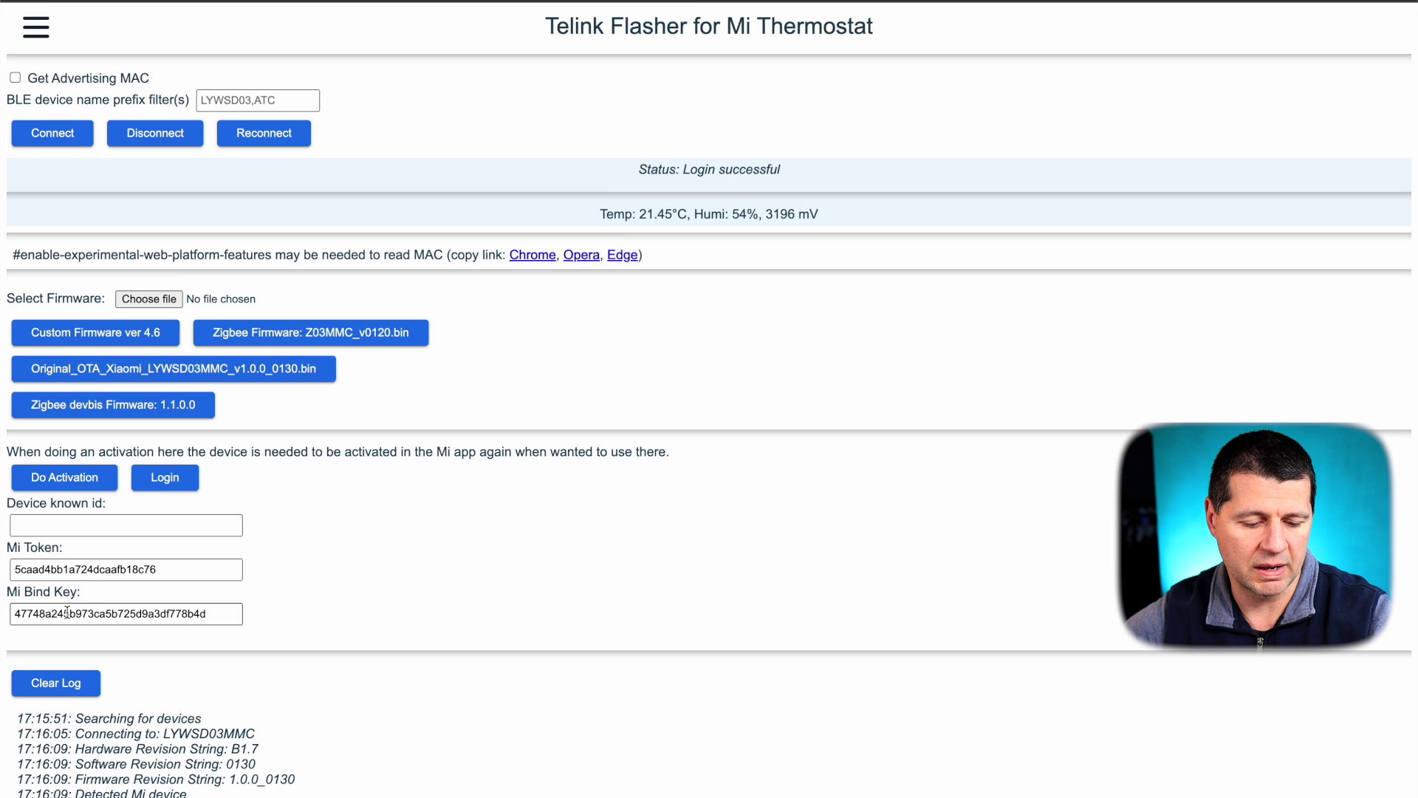
scroll(67, 612, down, 2)
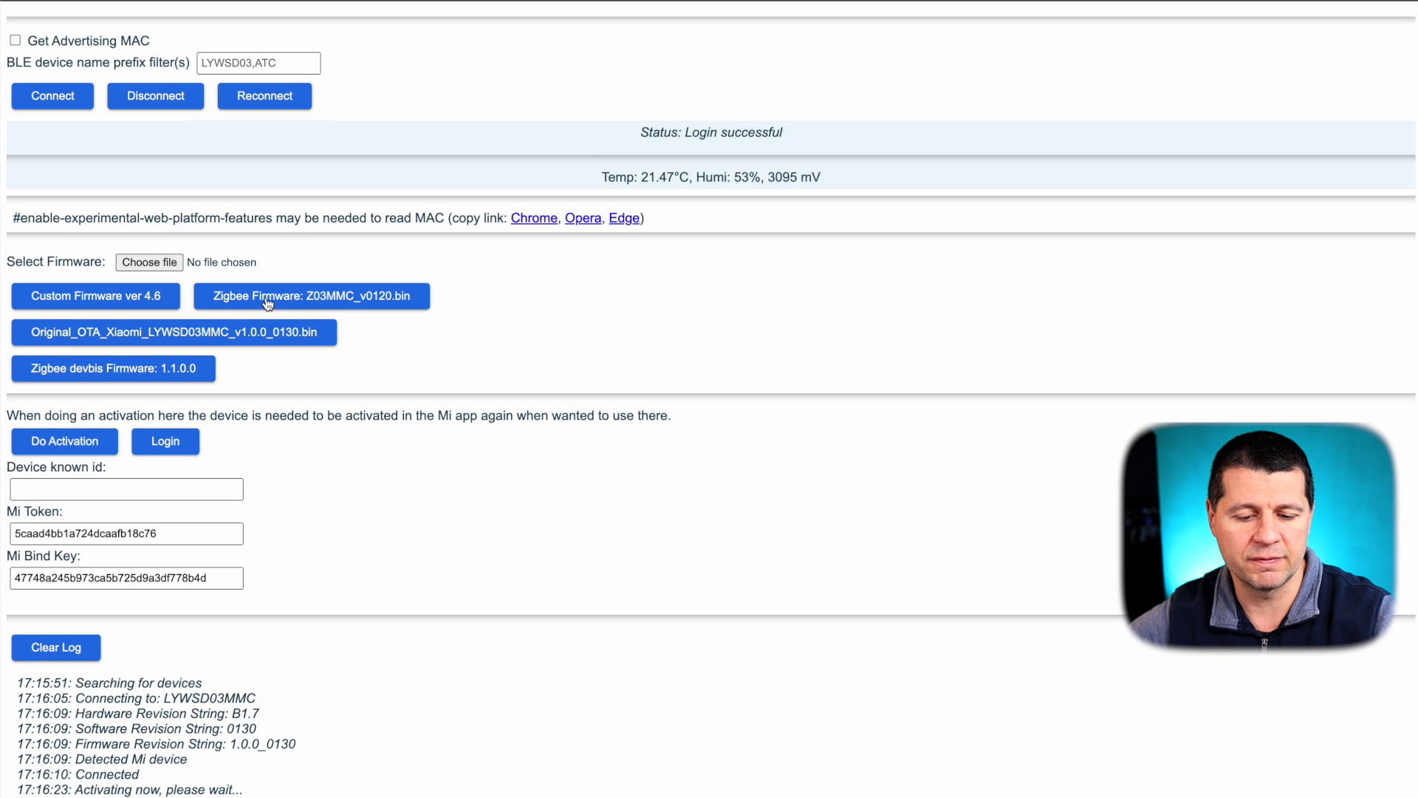
Load the Z03MMC_v0120.bin Zigbee firmware, accepting its beta warning, and check the firmware URL.
click(416, 177)
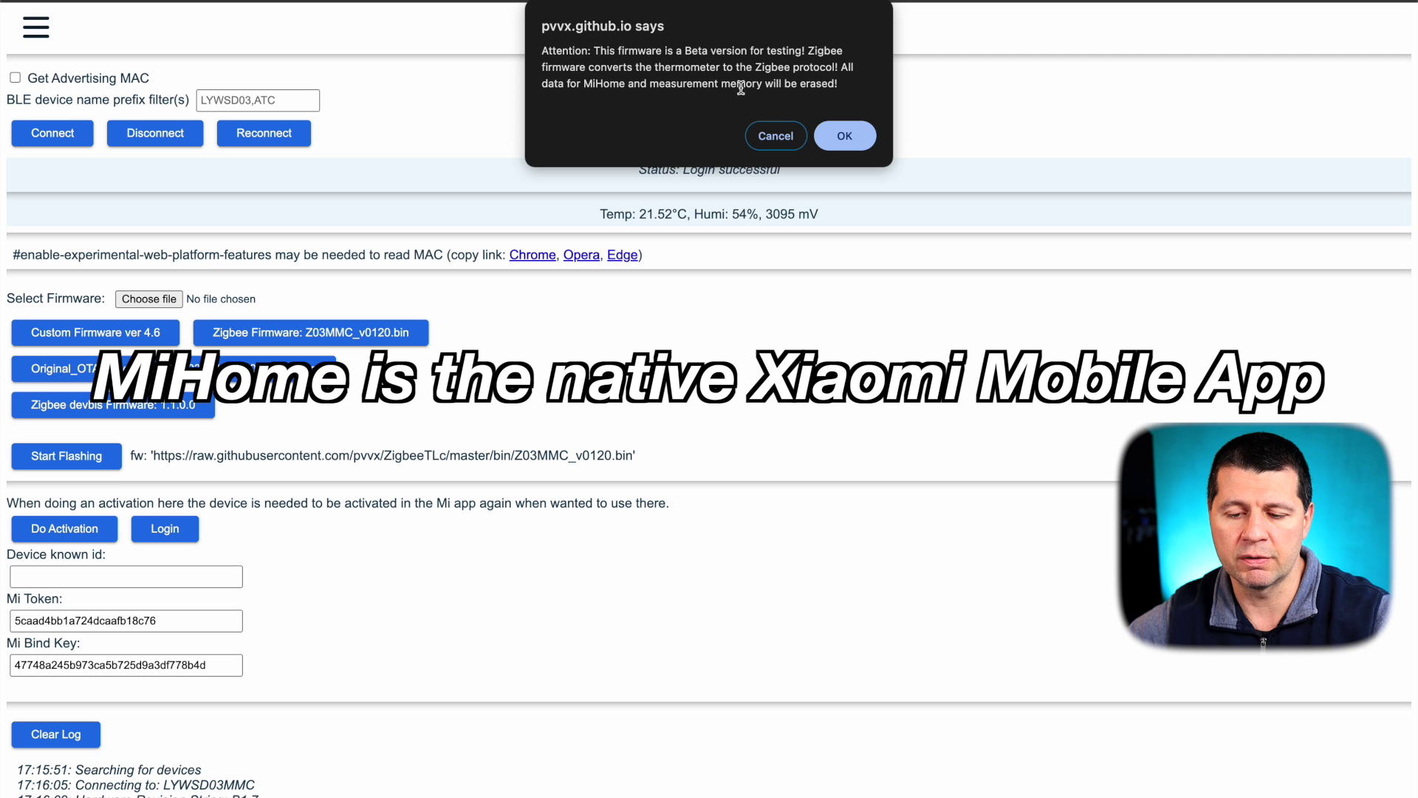
click(852, 141)
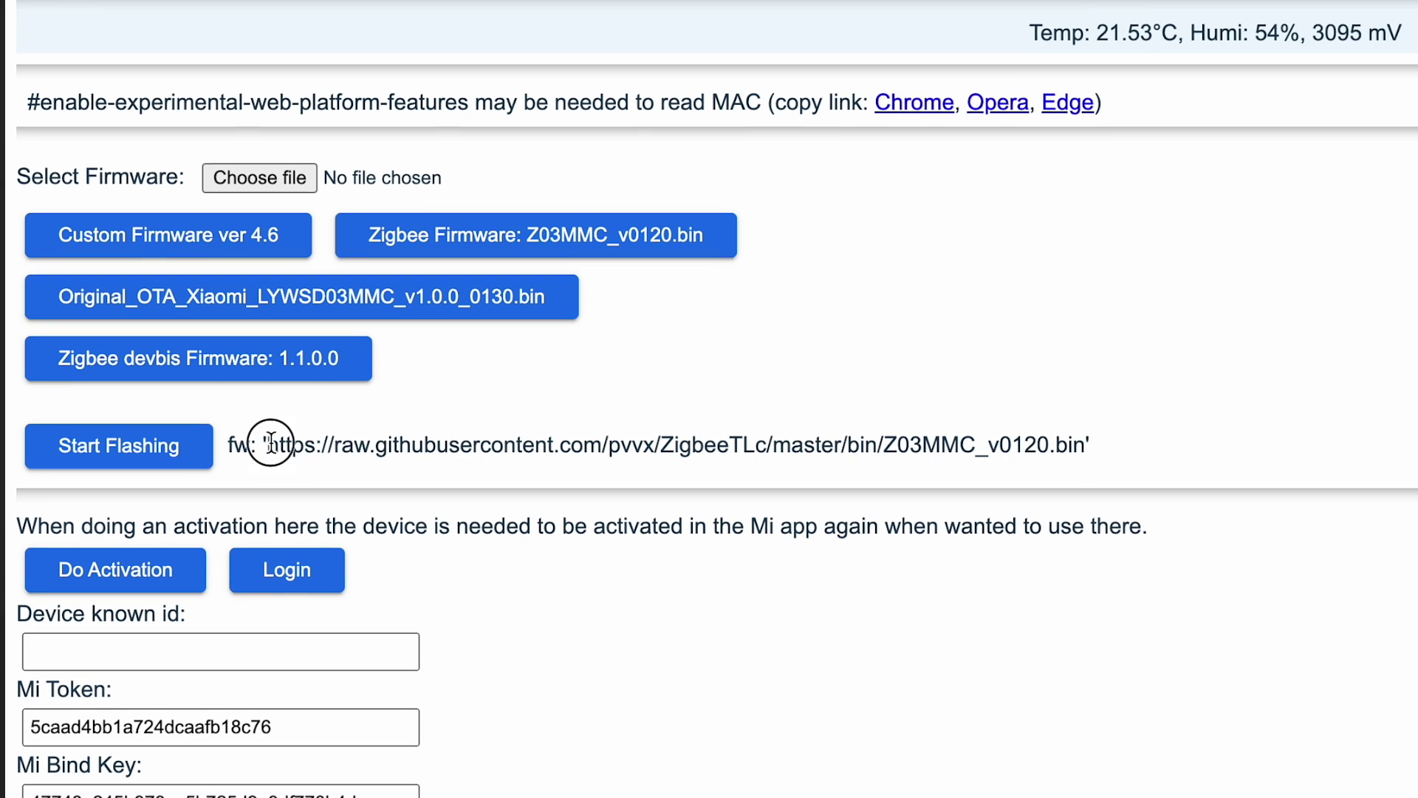
drag(156, 455, 272, 455)
mouse_move(473, 444)
mouse_down()
mouse_move(739, 467)
mouse_move(1071, 461)
mouse_up()
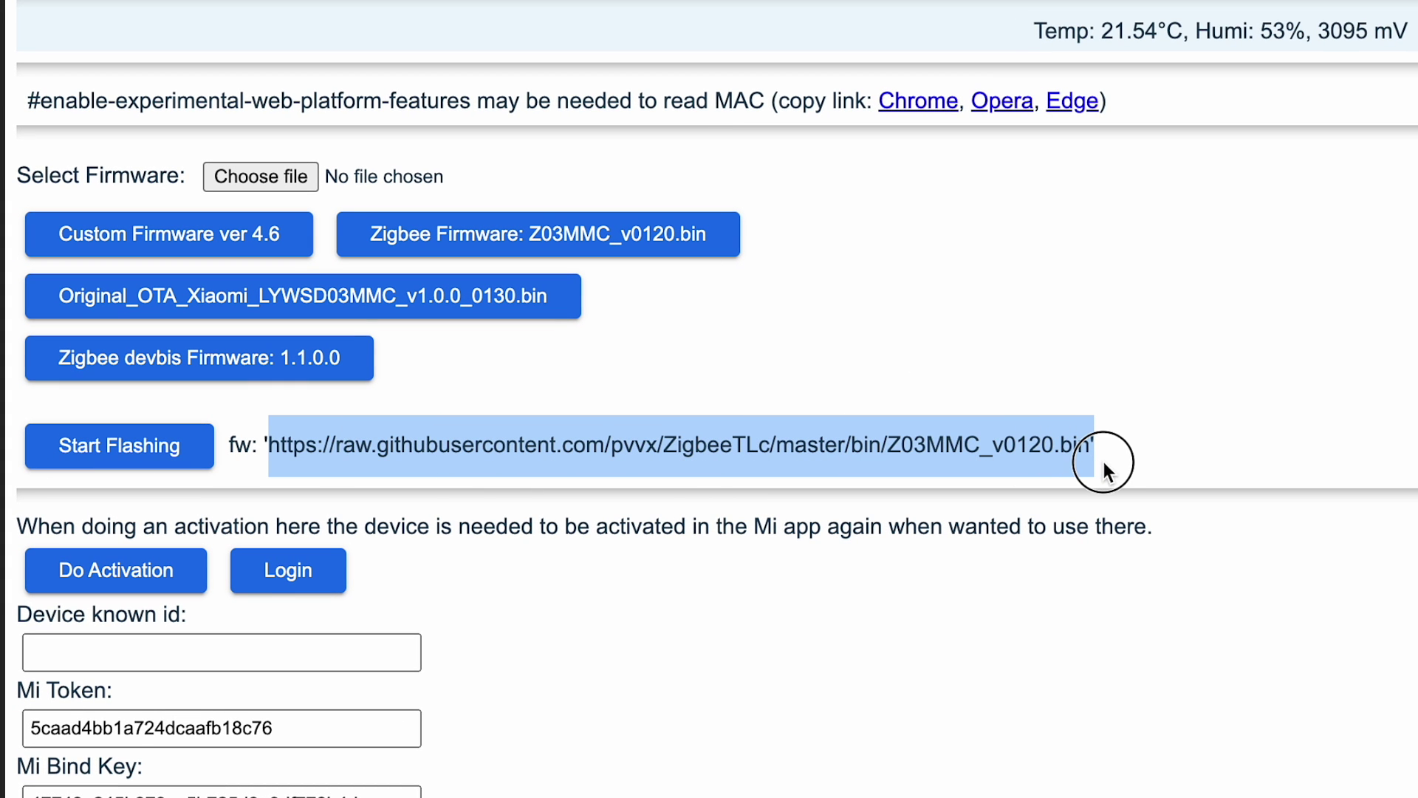
click(424, 458)
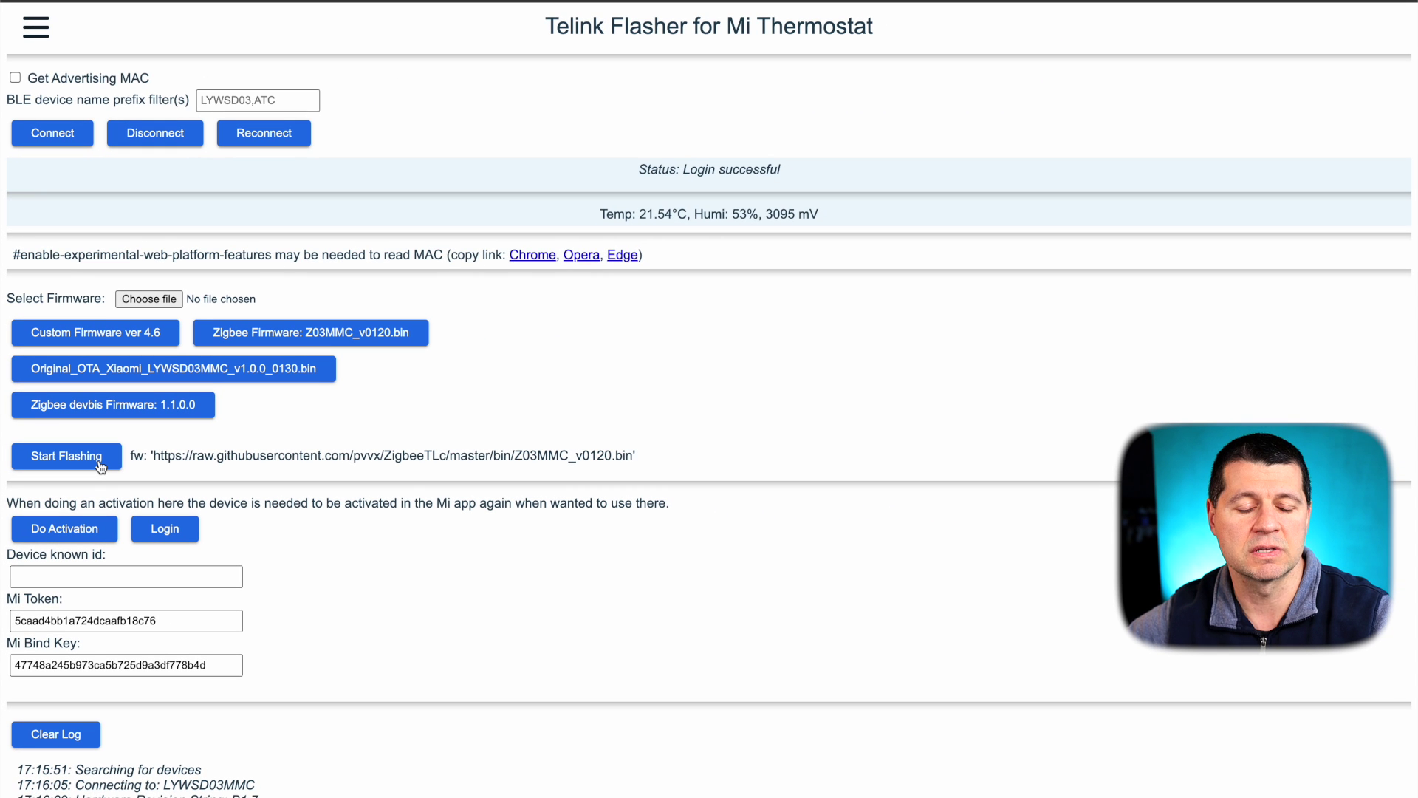
Flash the Z03MMC_v0120 Zigbee firmware to the sensor and wait for completion.
click(101, 466)
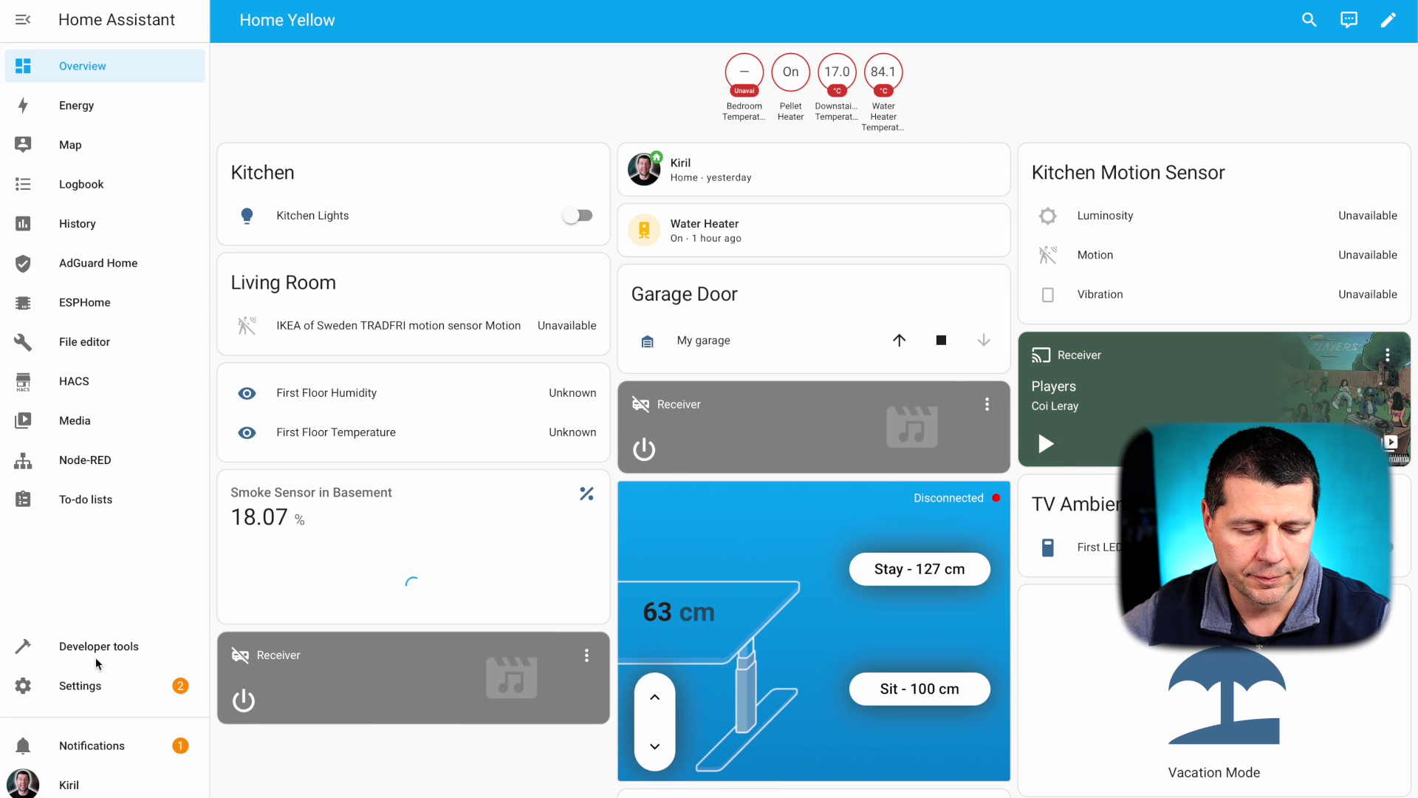
Go to Settings > Devices & services and scroll the Integrations list to Zigbee Home Automation.
click(95, 692)
click(721, 308)
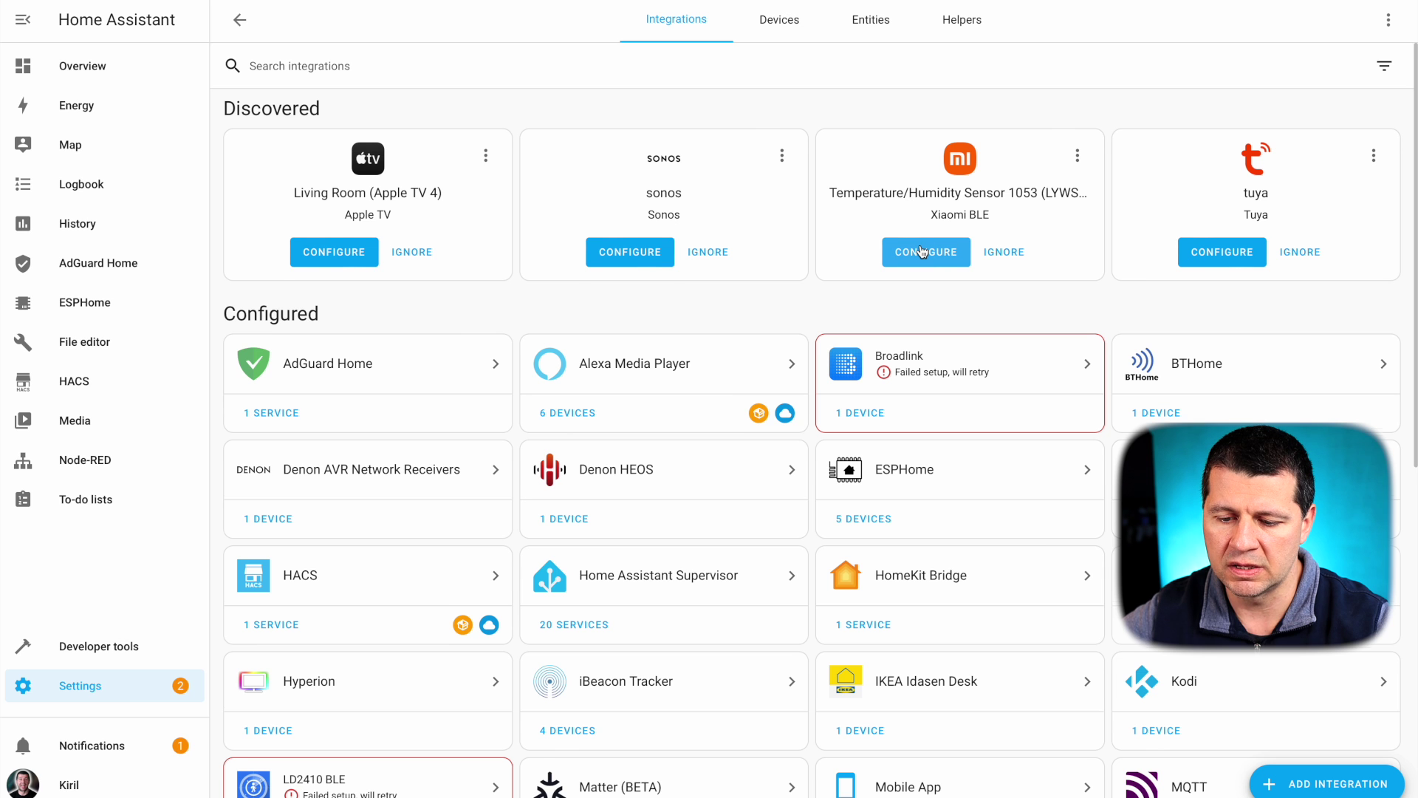
scroll(922, 251, down, 1)
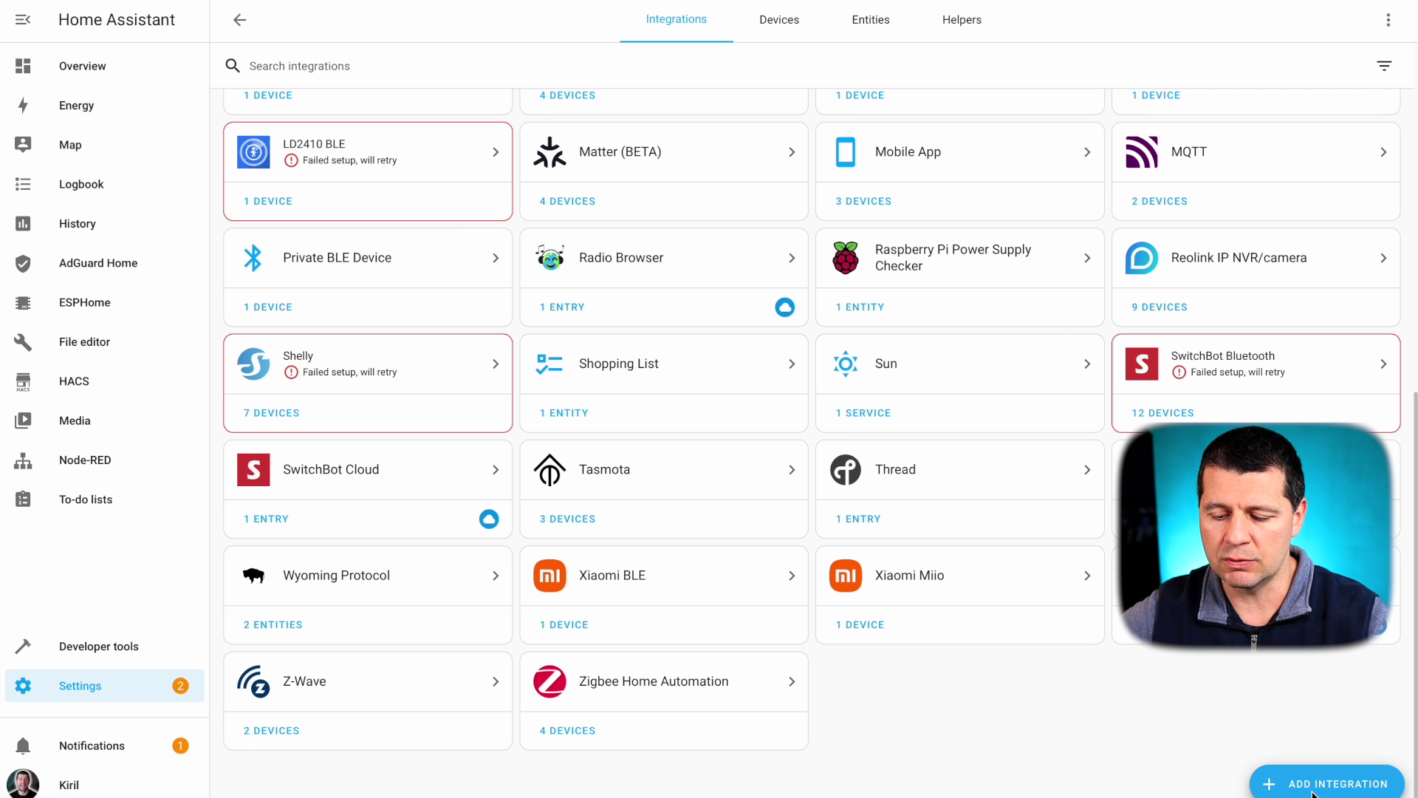
click(1313, 793)
text(zi)
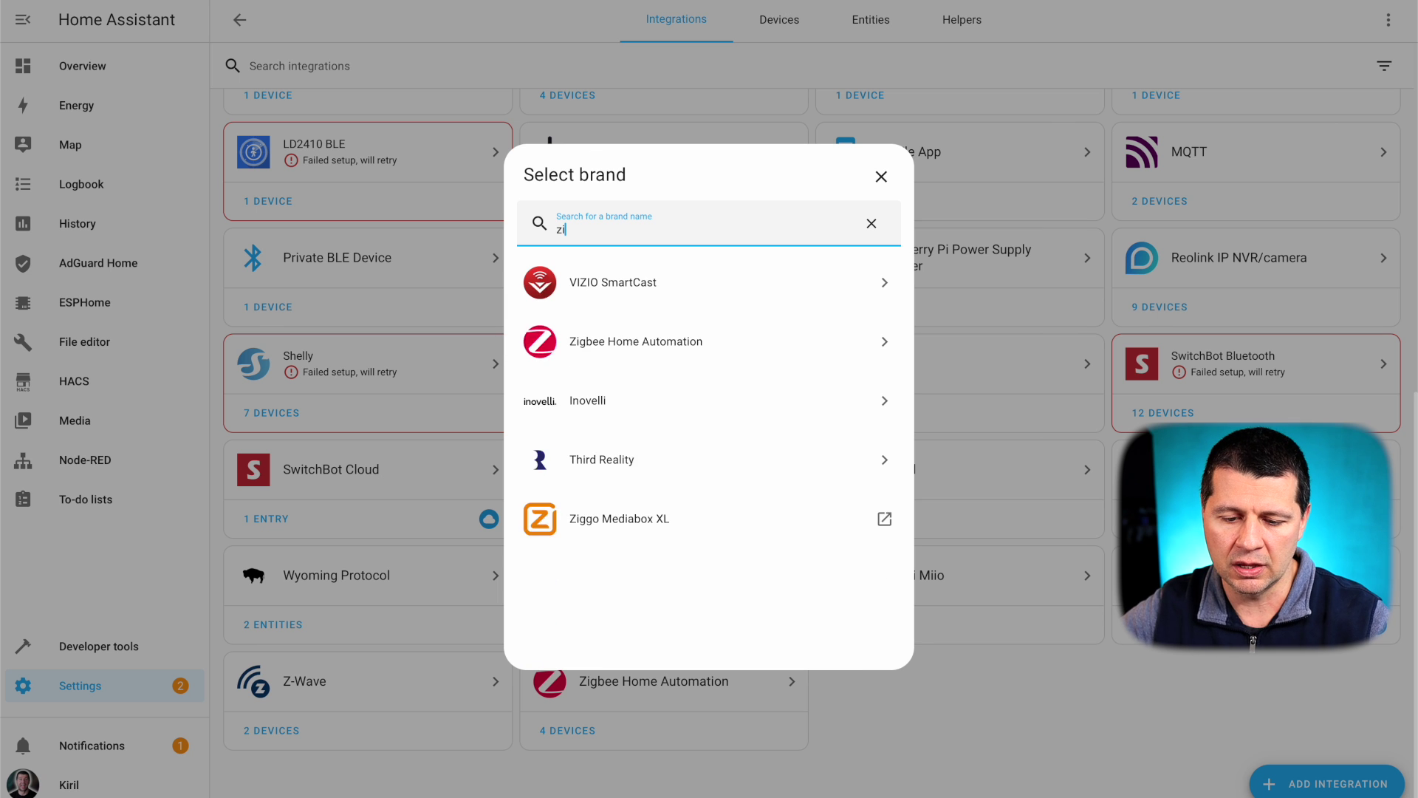
text(g)
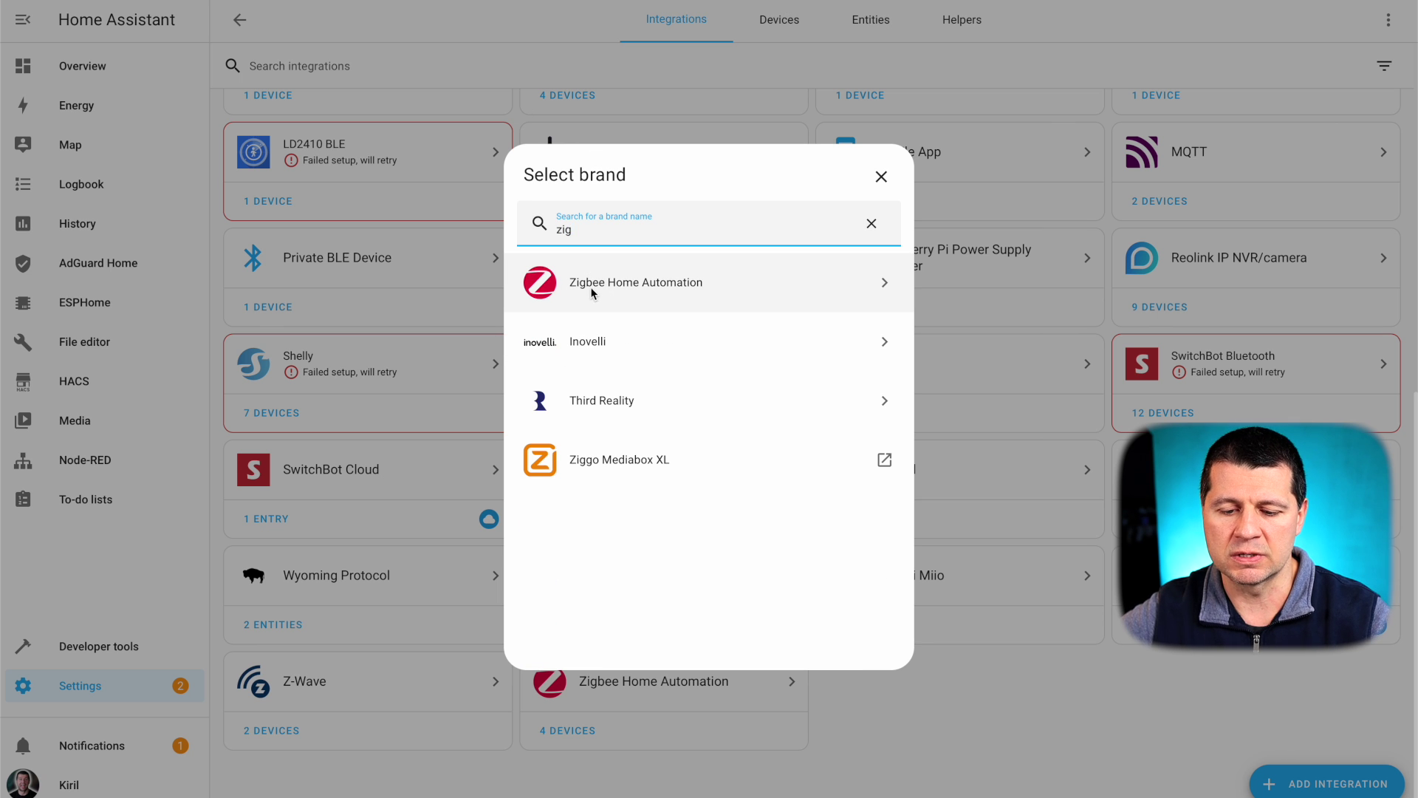
click(591, 292)
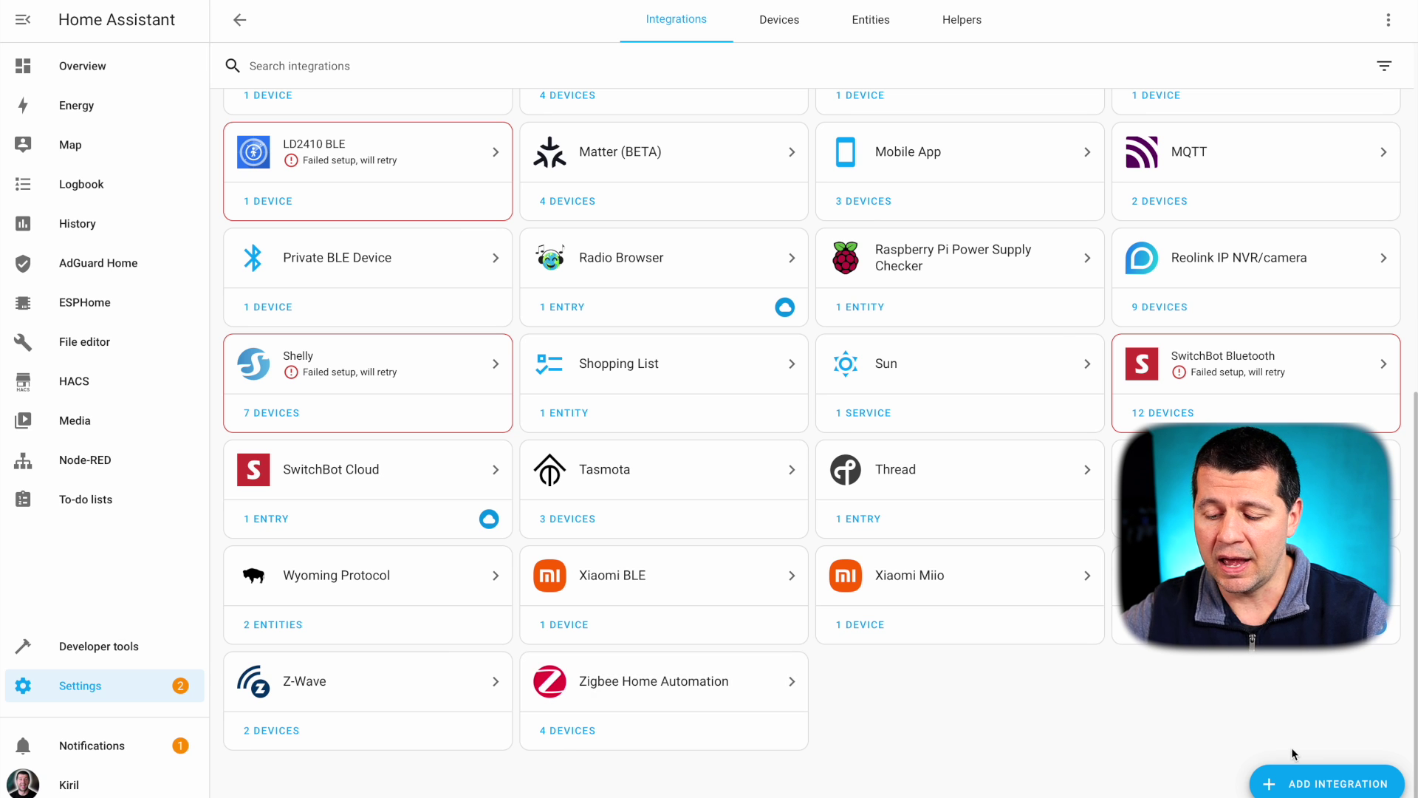
click(1316, 786)
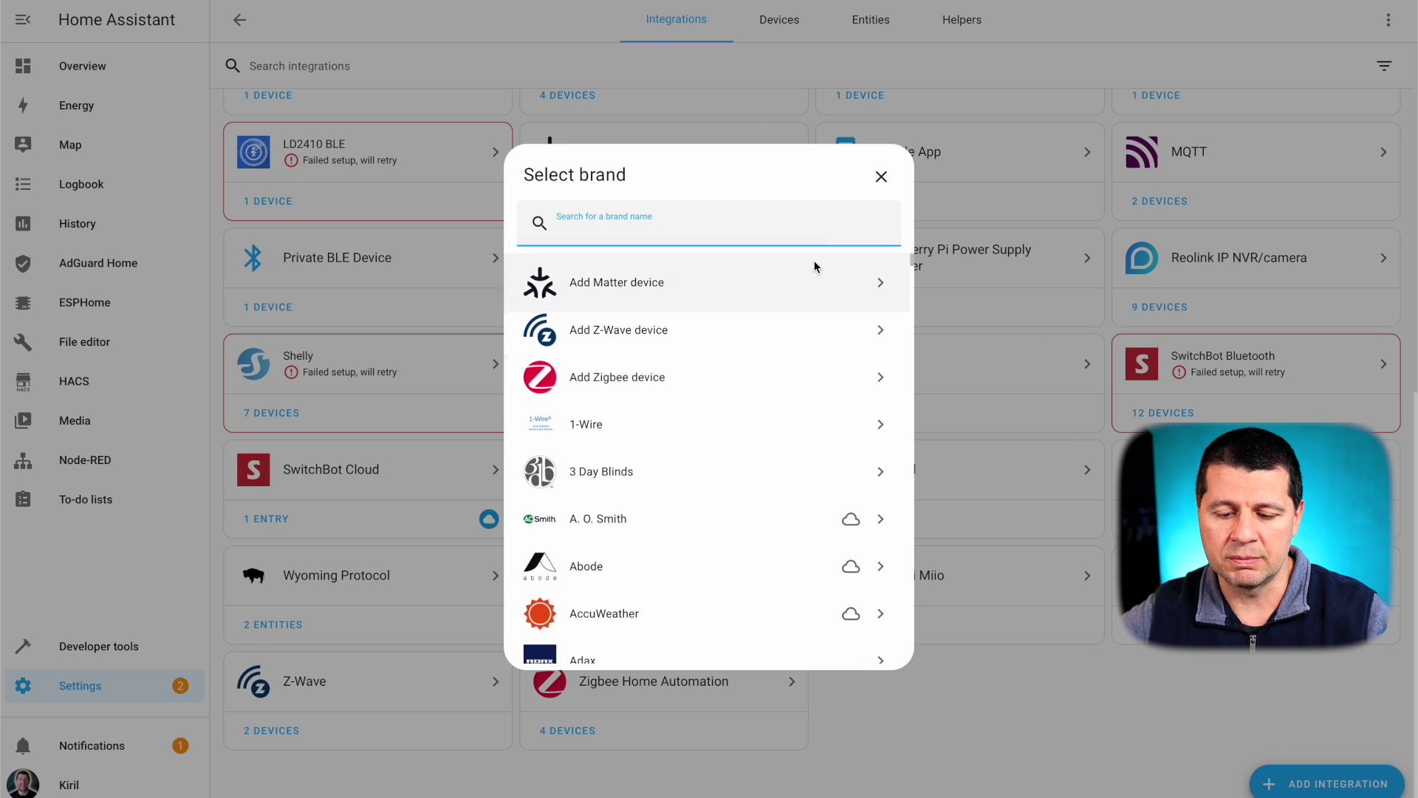
click(880, 177)
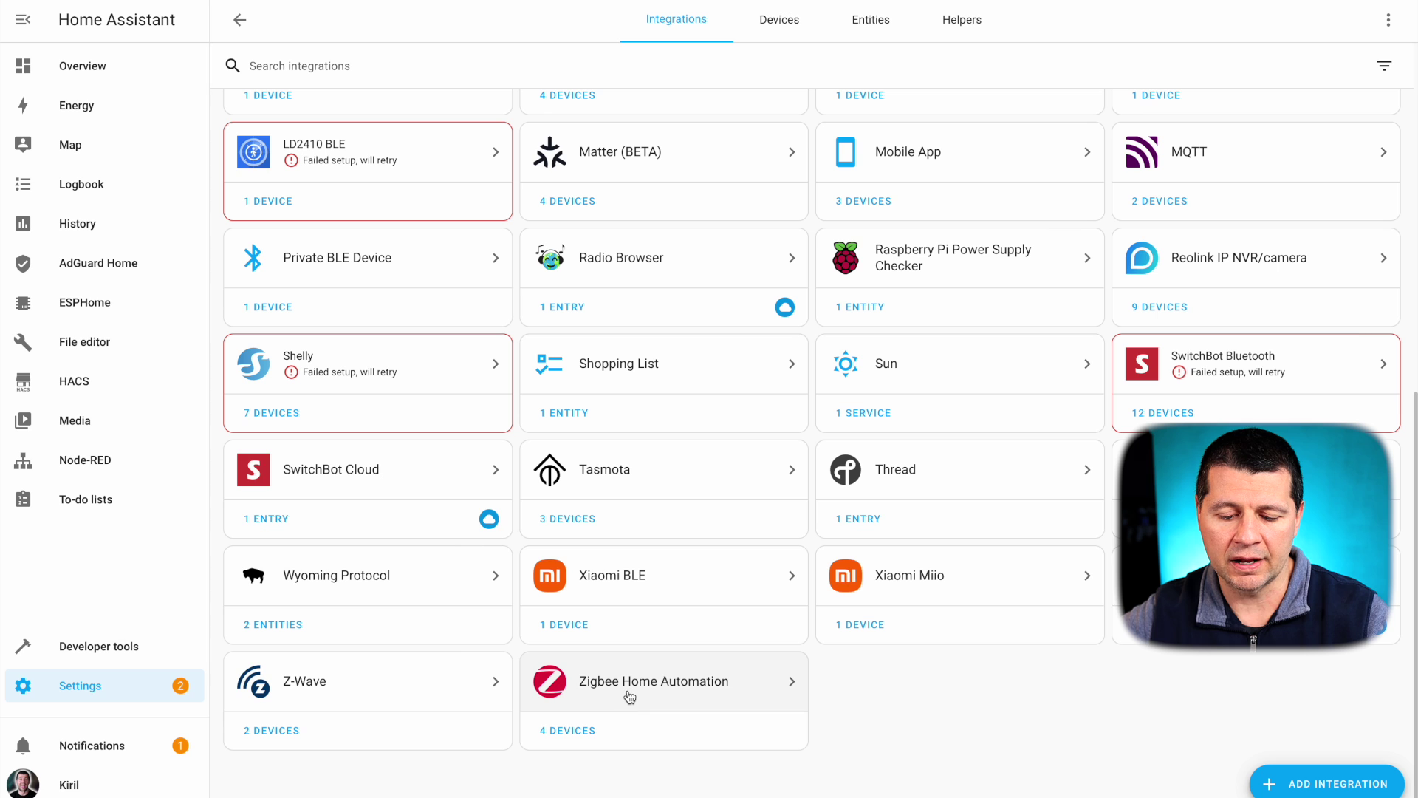
From the Zigbee Home Automation configuration, add the Xiaomi LYWSD03MMC-z sensor as a new device.
click(626, 699)
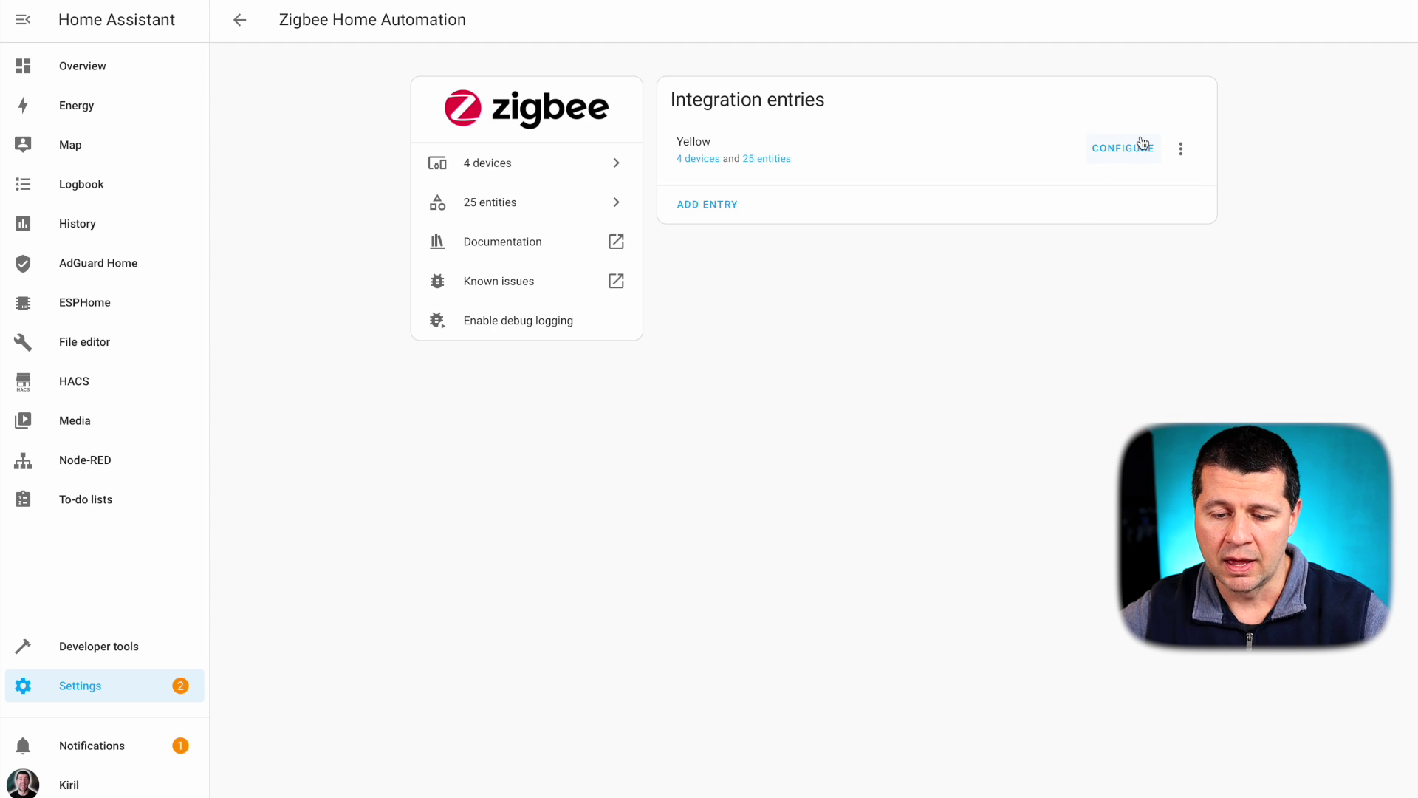
click(1141, 147)
click(1349, 784)
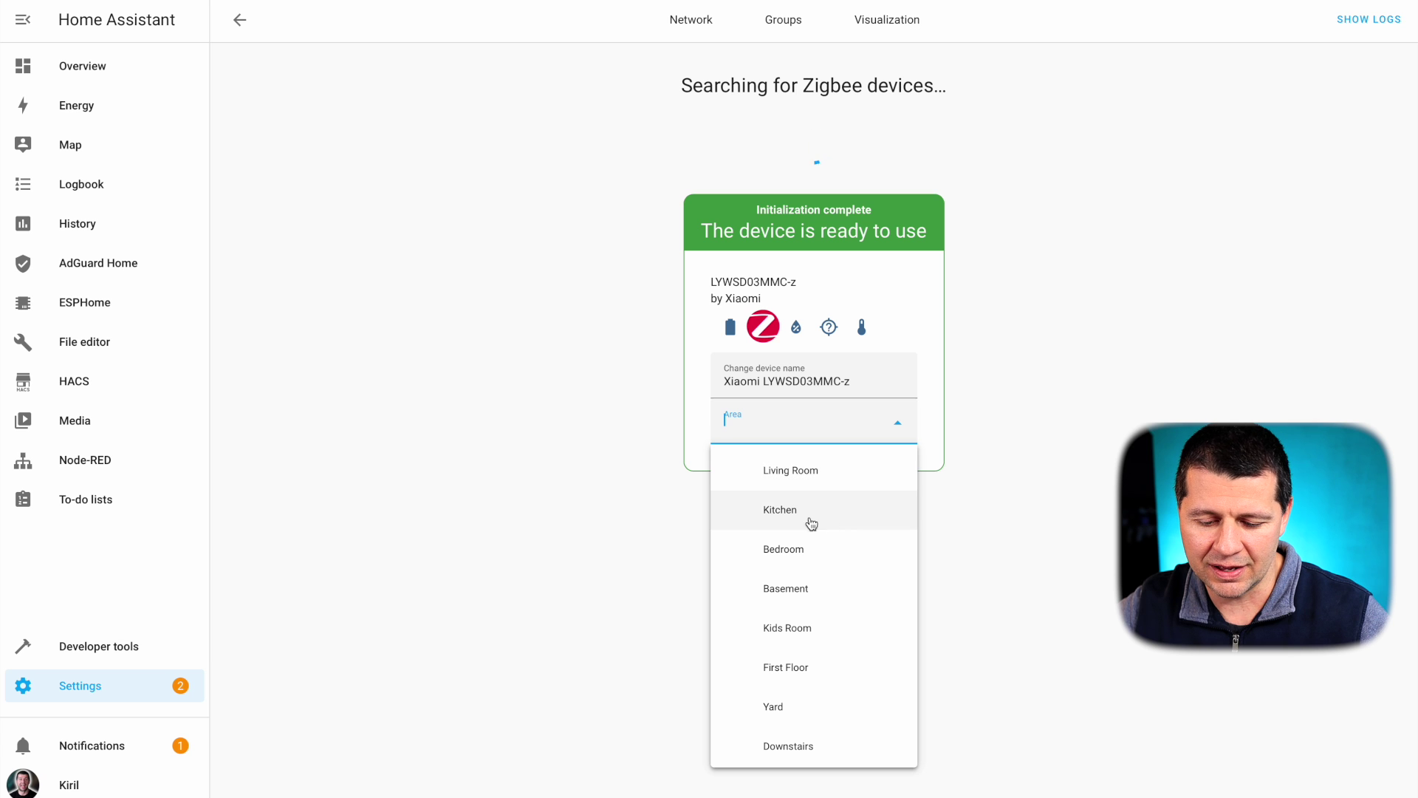
Assign the Xiaomi sensor to Bedroom, check its temperature, and make it identify itself.
click(829, 553)
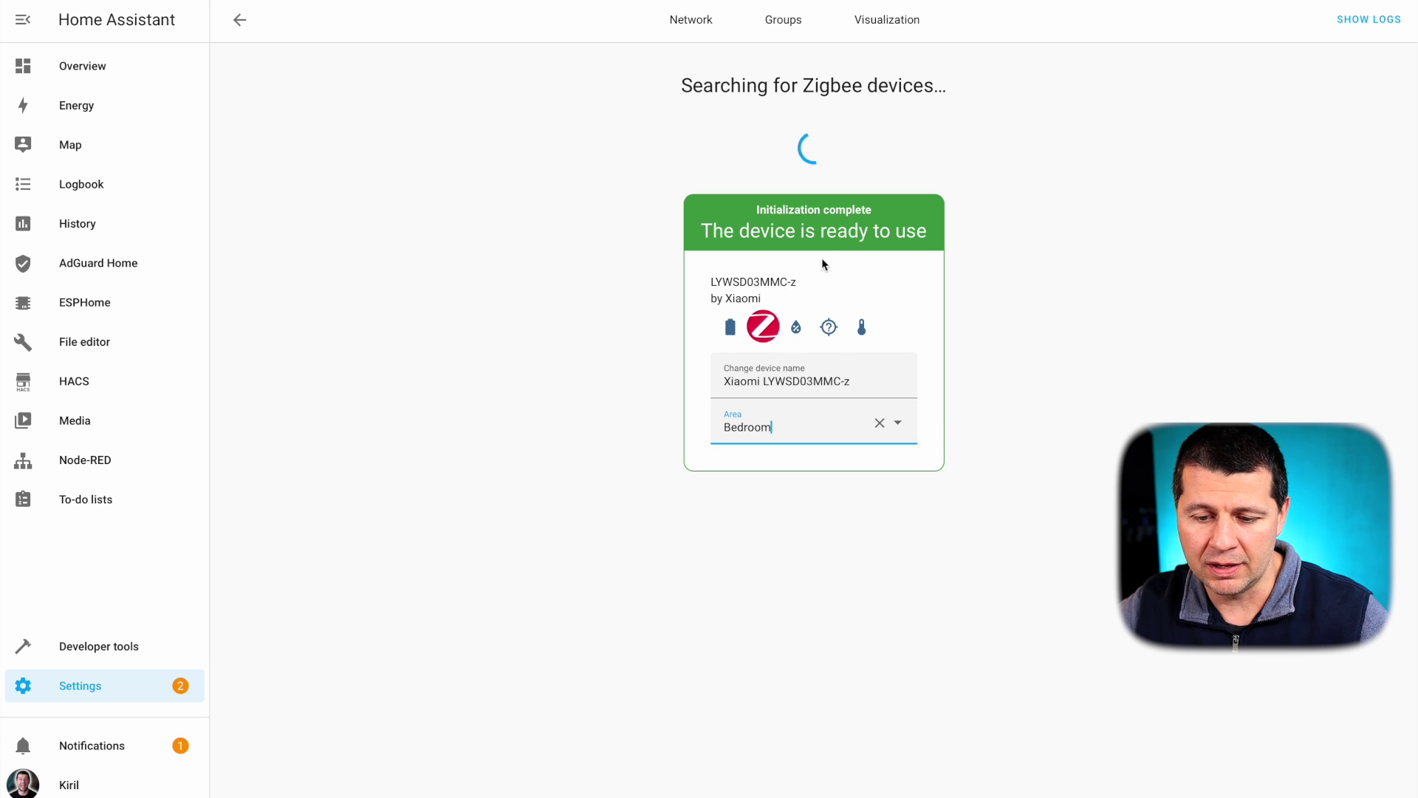
click(861, 330)
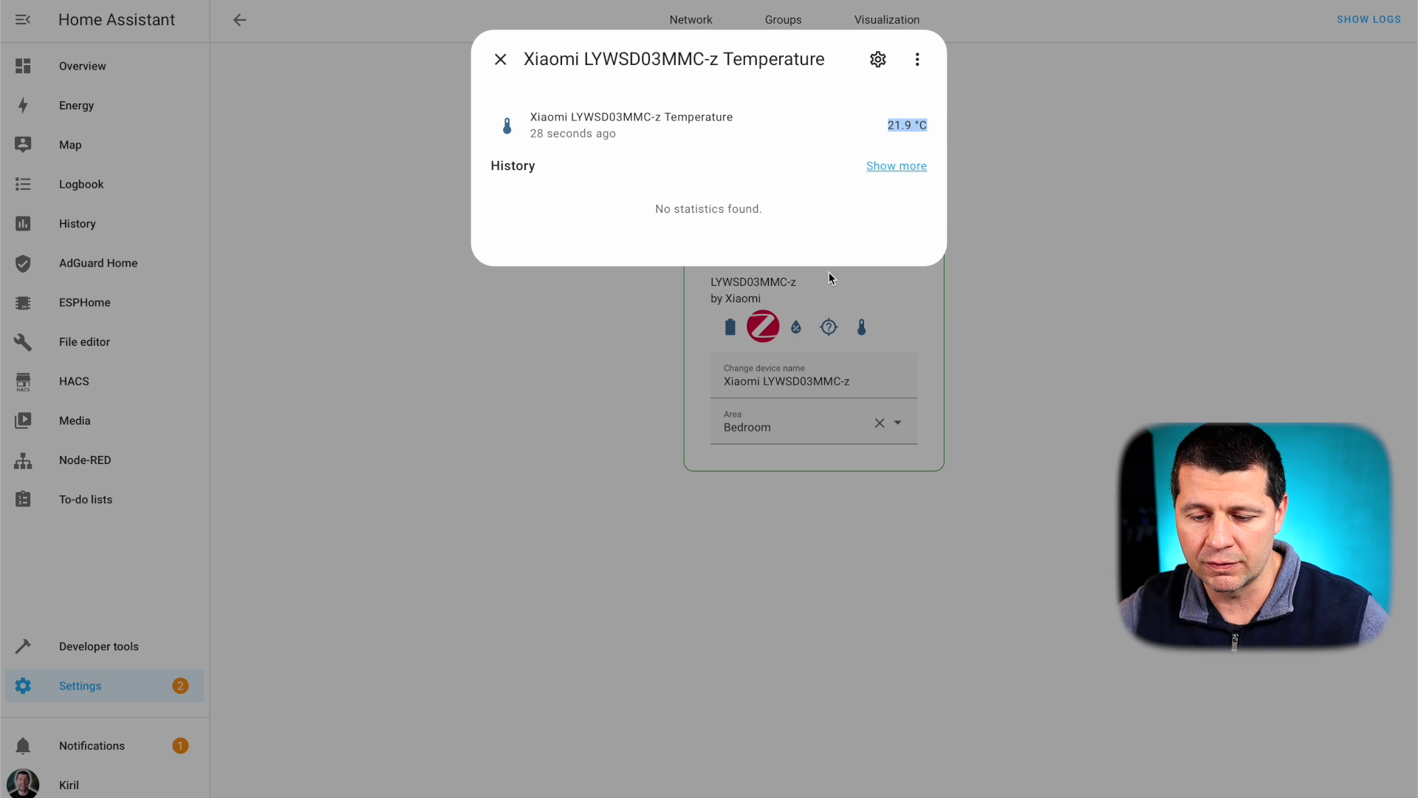
click(500, 62)
click(829, 327)
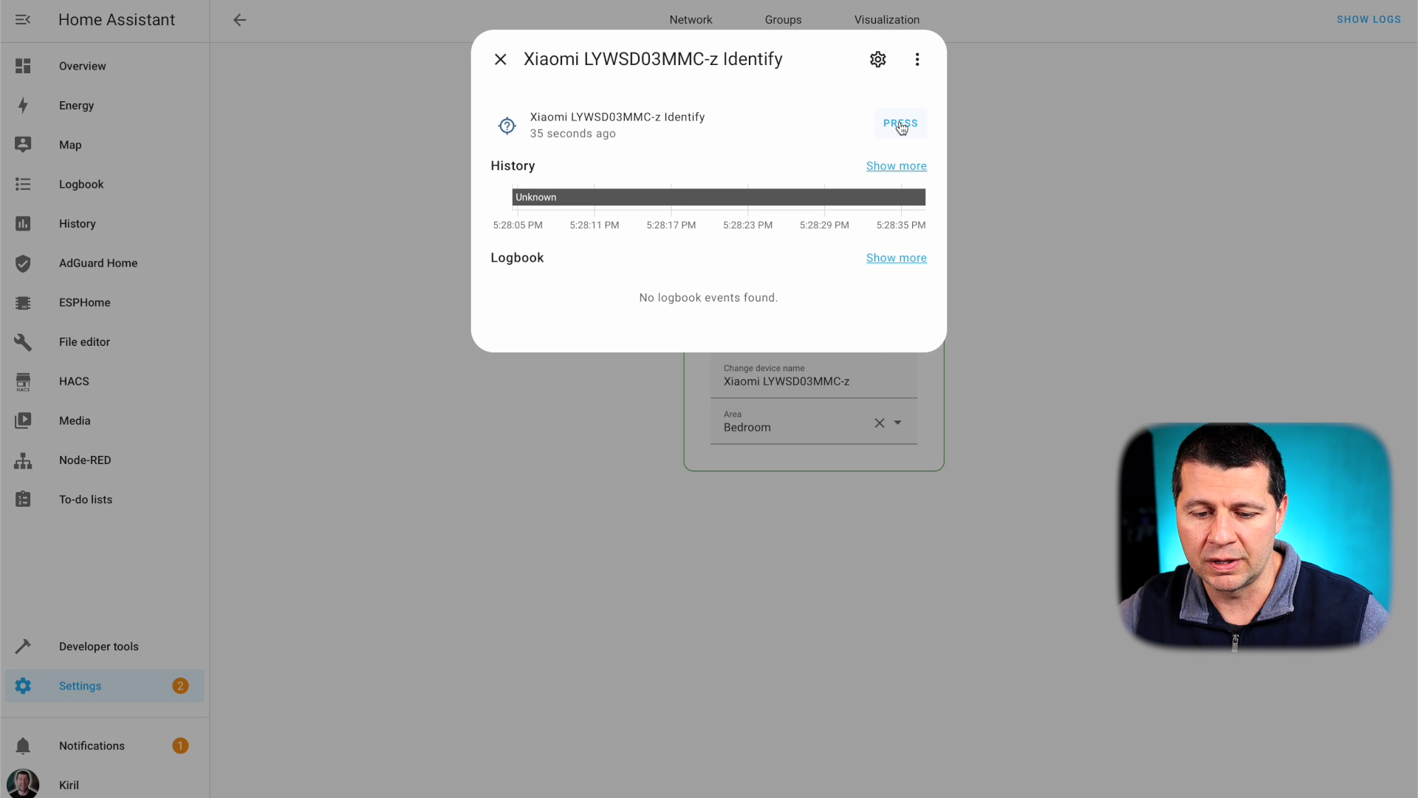
click(901, 124)
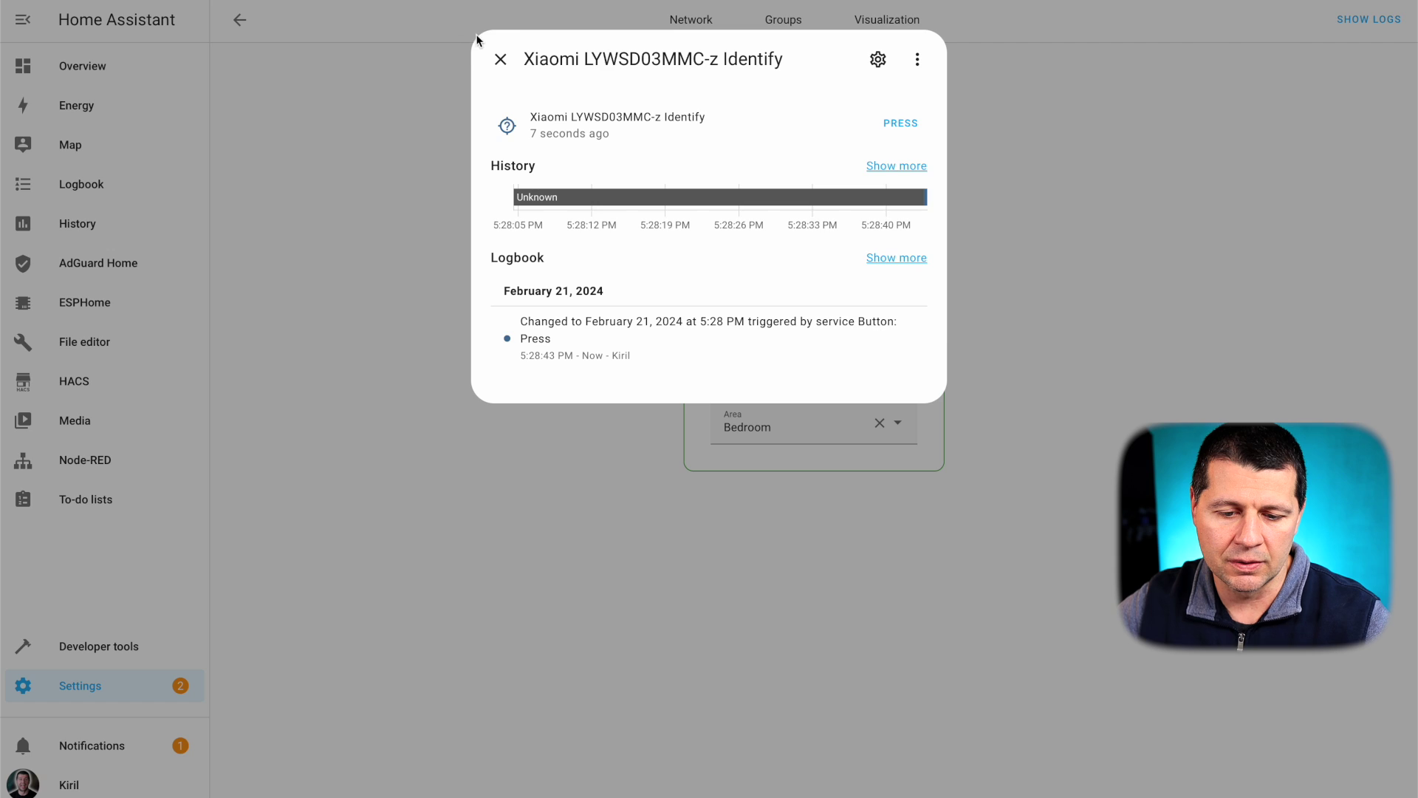
click(499, 63)
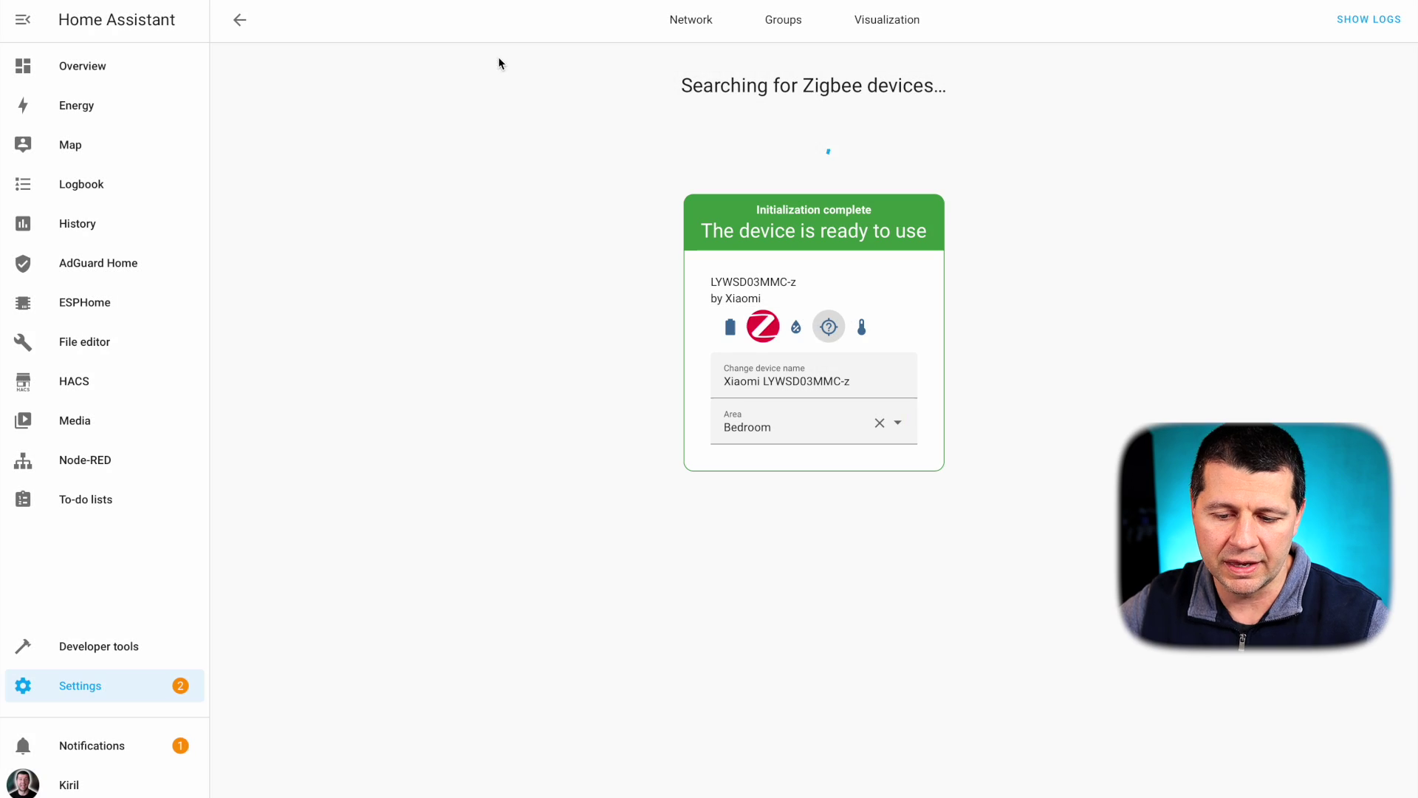
Check the sensor's humidity and battery readings, then return to Zigbee network settings.
click(796, 329)
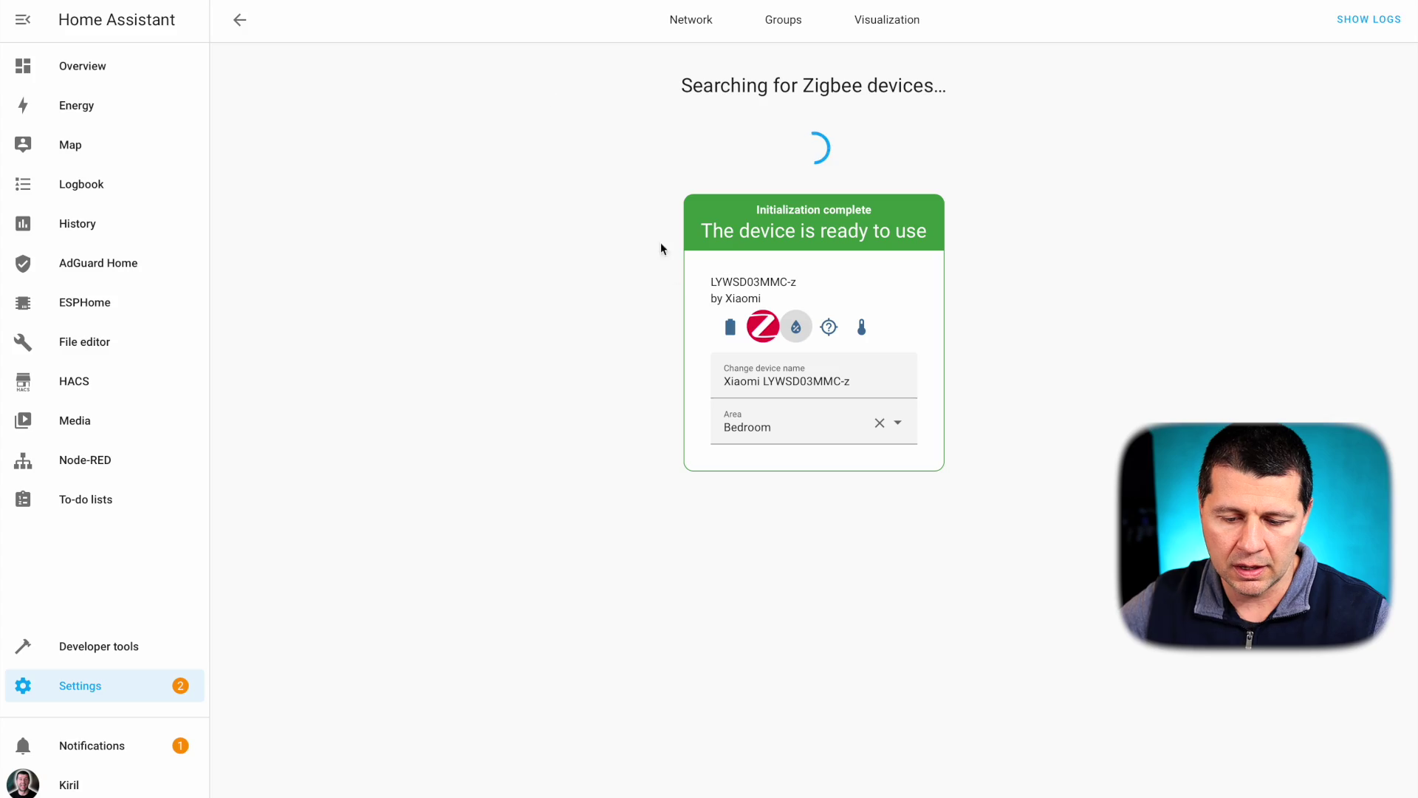
click(730, 328)
click(497, 56)
click(240, 20)
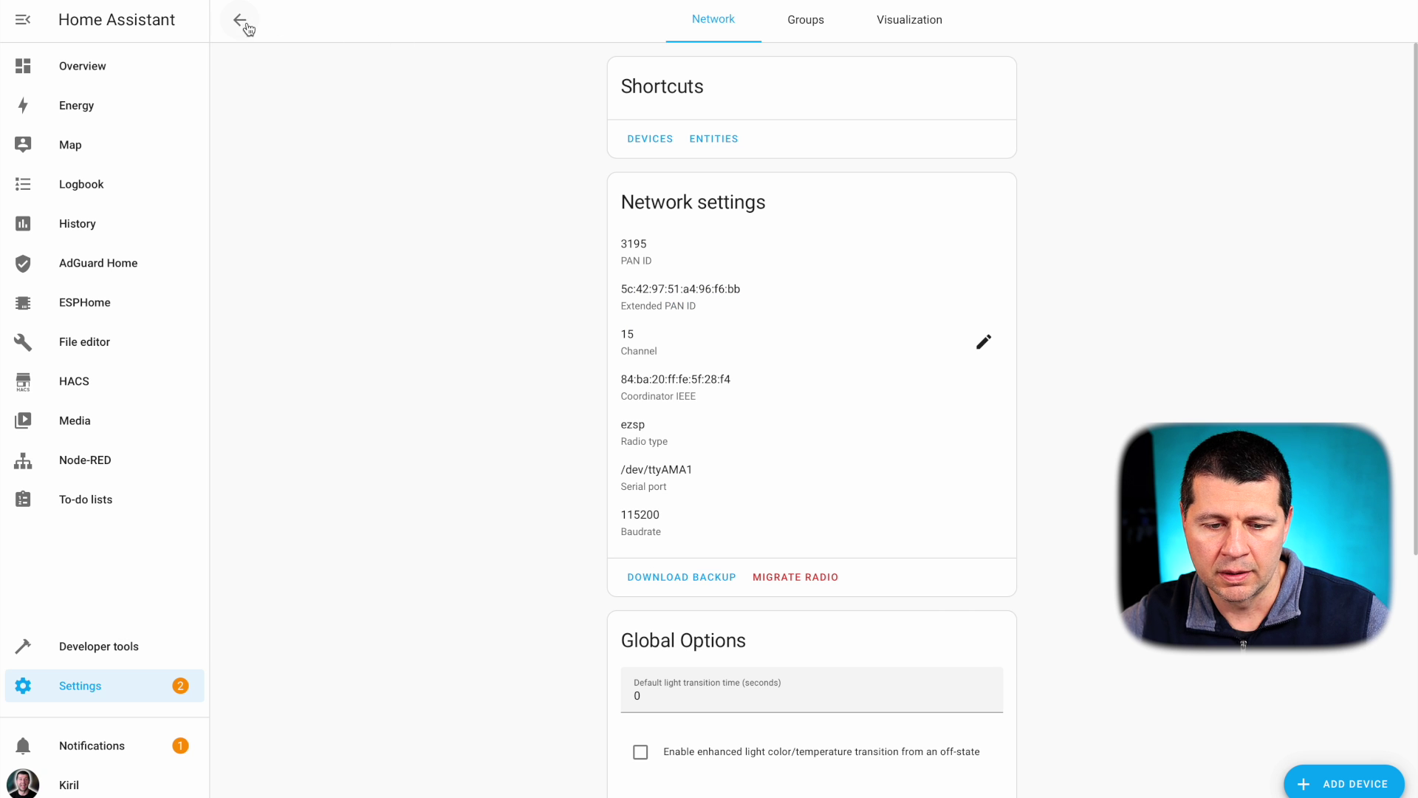
Open the Xiaomi LYWSD03MMC-z device page from the Zigbee Home Automation integration.
click(240, 20)
scroll(569, 272, down, 9)
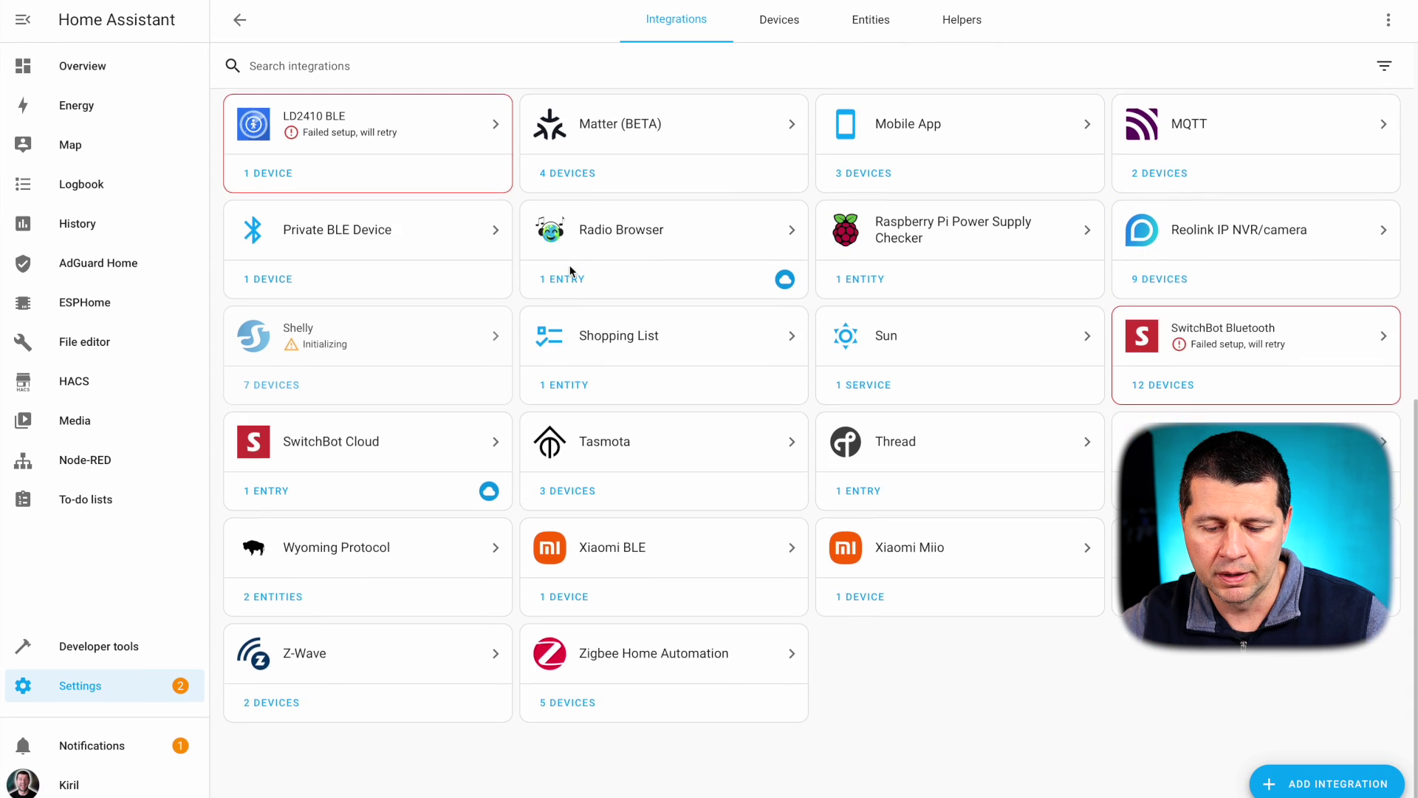
scroll(569, 272, up, 1)
click(643, 695)
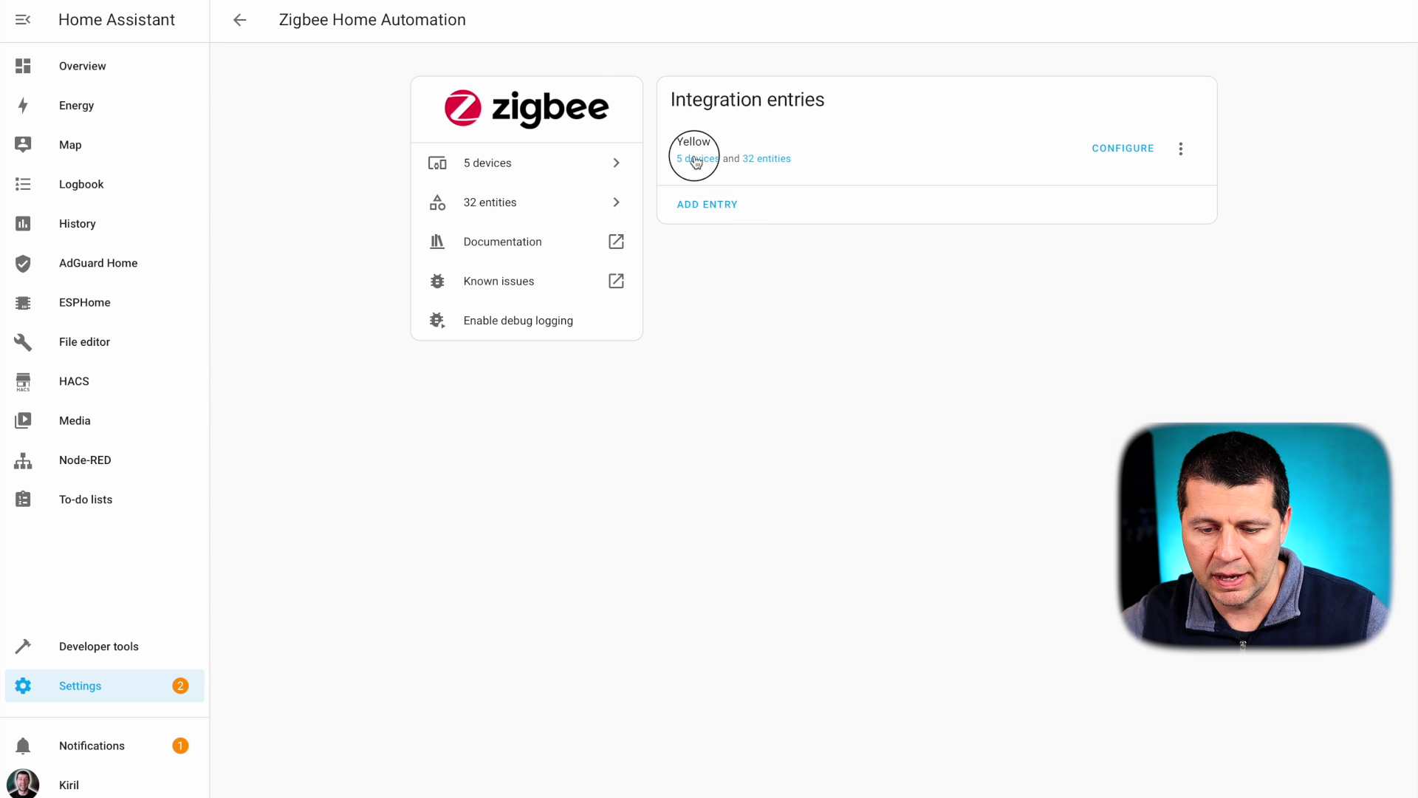
click(313, 290)
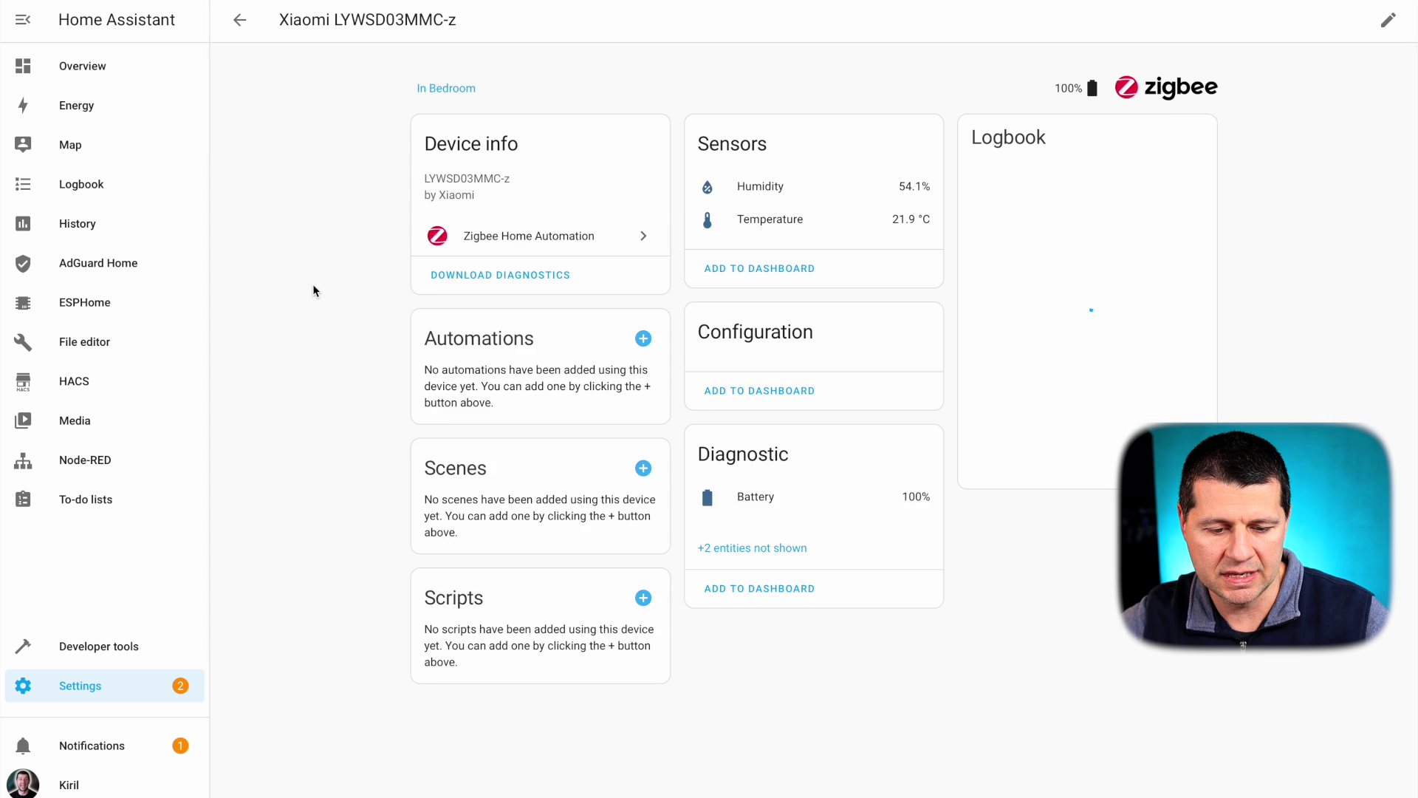